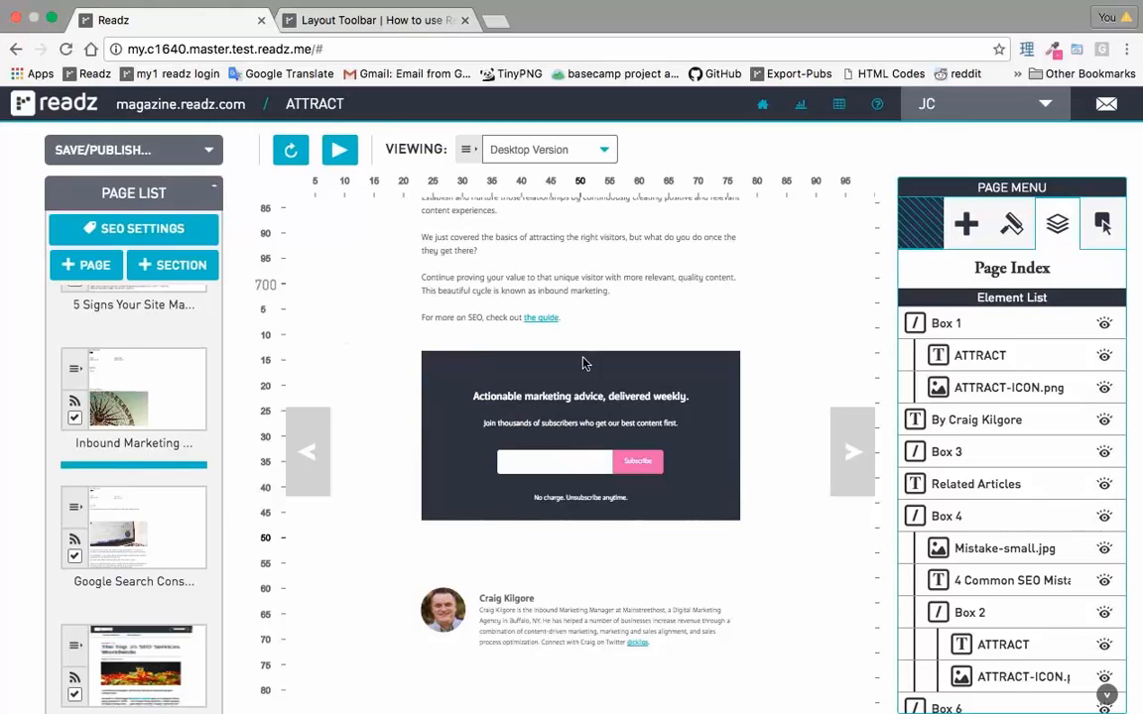
- Look over the article page and view the categories of elements that can be added
{"action": "scroll", "coordinate": [584, 363], "scroll_direction": "up", "scroll_amount": 15}
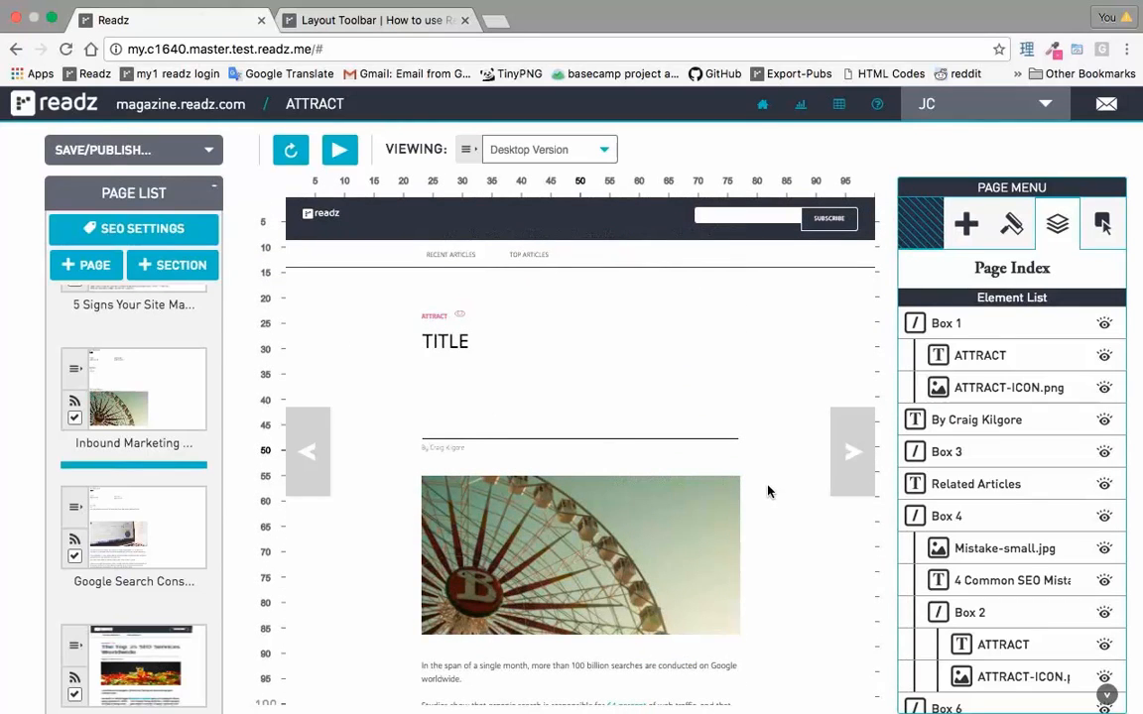
{"action": "scroll", "coordinate": [765, 491], "scroll_direction": "down", "scroll_amount": 1}
{"action": "scroll", "coordinate": [854, 359], "scroll_direction": "down", "scroll_amount": 1}
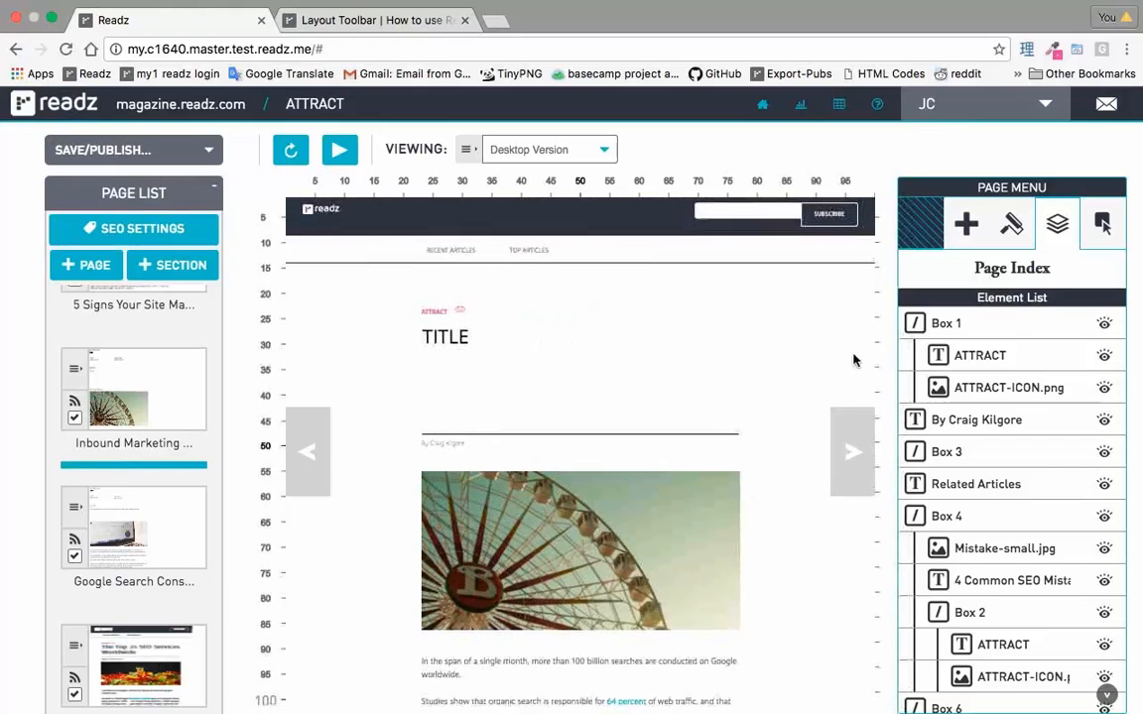
{"action": "scroll", "coordinate": [804, 352], "scroll_direction": "down", "scroll_amount": 5}
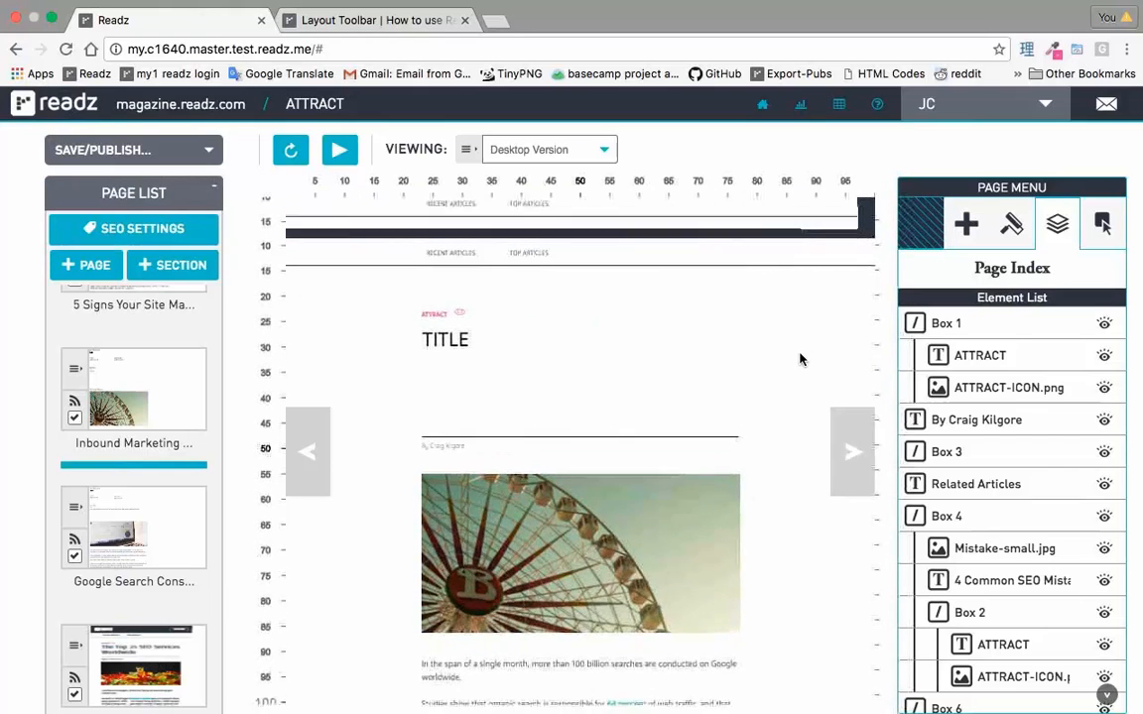
{"action": "scroll", "coordinate": [802, 359], "scroll_direction": "down", "scroll_amount": 3}
{"action": "scroll", "coordinate": [802, 359], "scroll_direction": "up", "scroll_amount": 6}
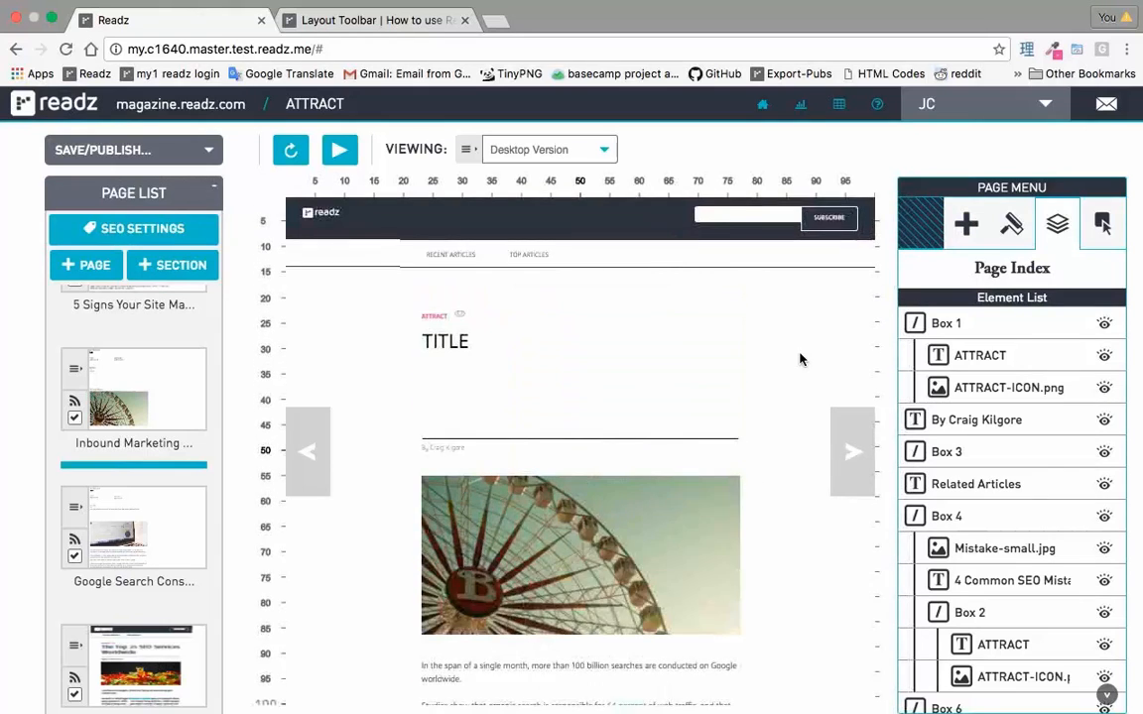
{"action": "scroll", "coordinate": [802, 359], "scroll_direction": "down", "scroll_amount": 2}
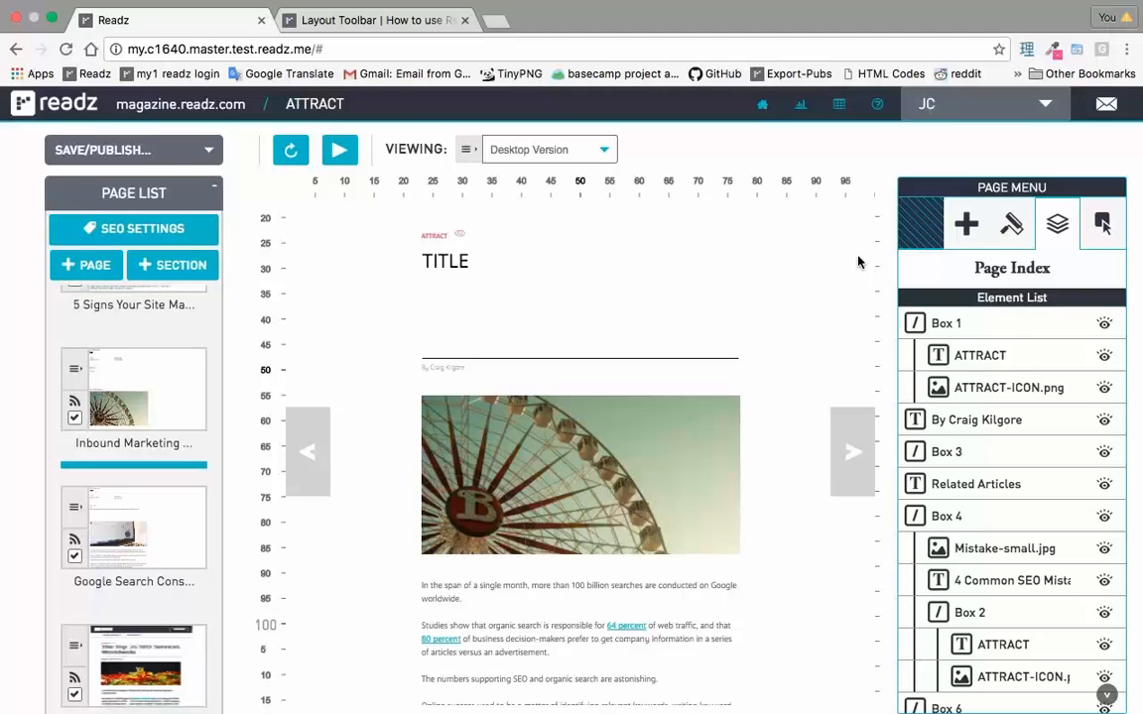
{"action": "left_click", "coordinate": [966, 224]}
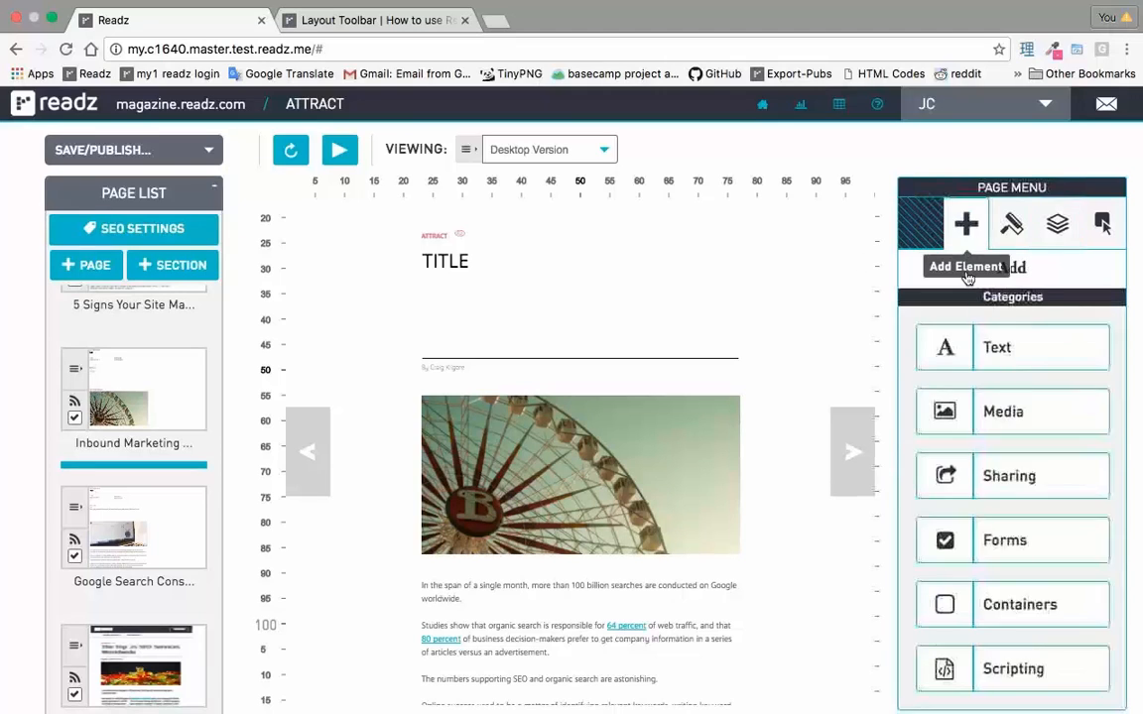
- Open the media library for the Ferris wheel image and compare the used and unused media
{"action": "left_click", "coordinate": [696, 468]}
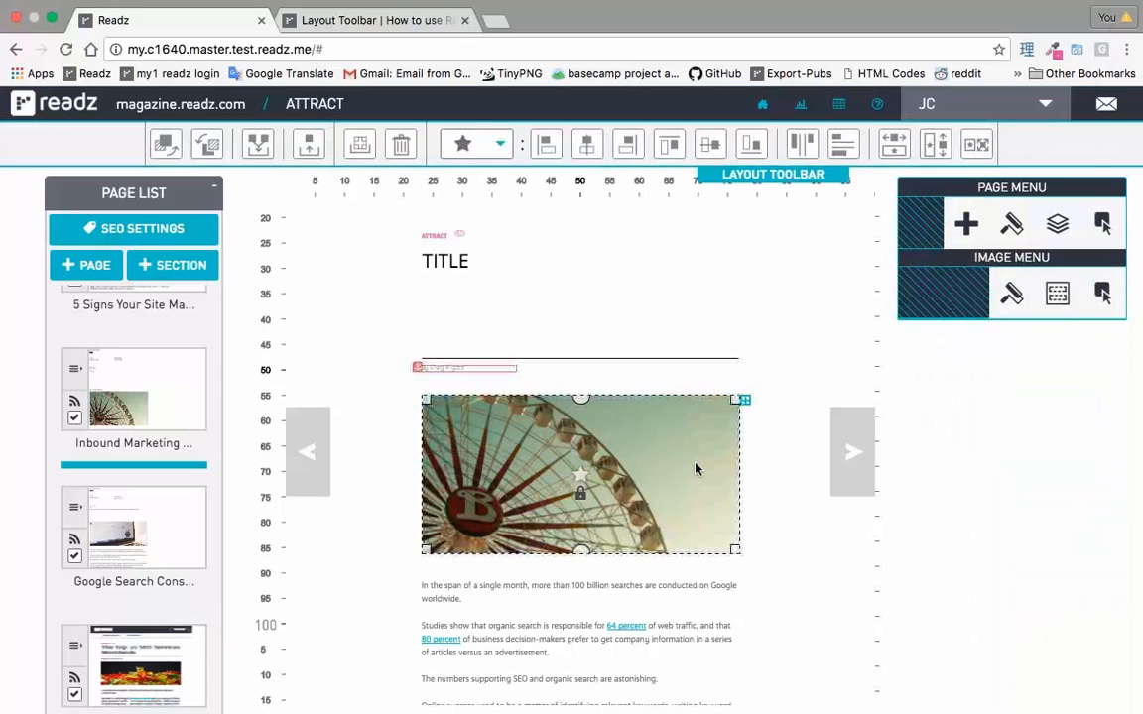
{"action": "double_click", "coordinate": [695, 468]}
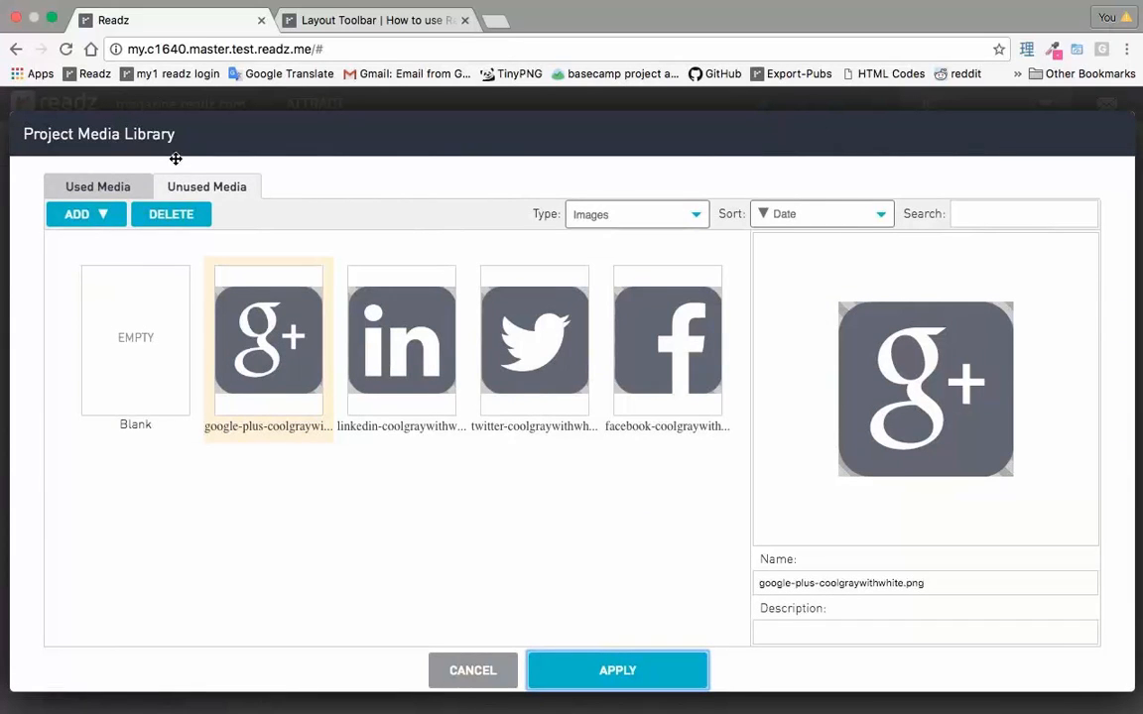
{"action": "left_click", "coordinate": [103, 187]}
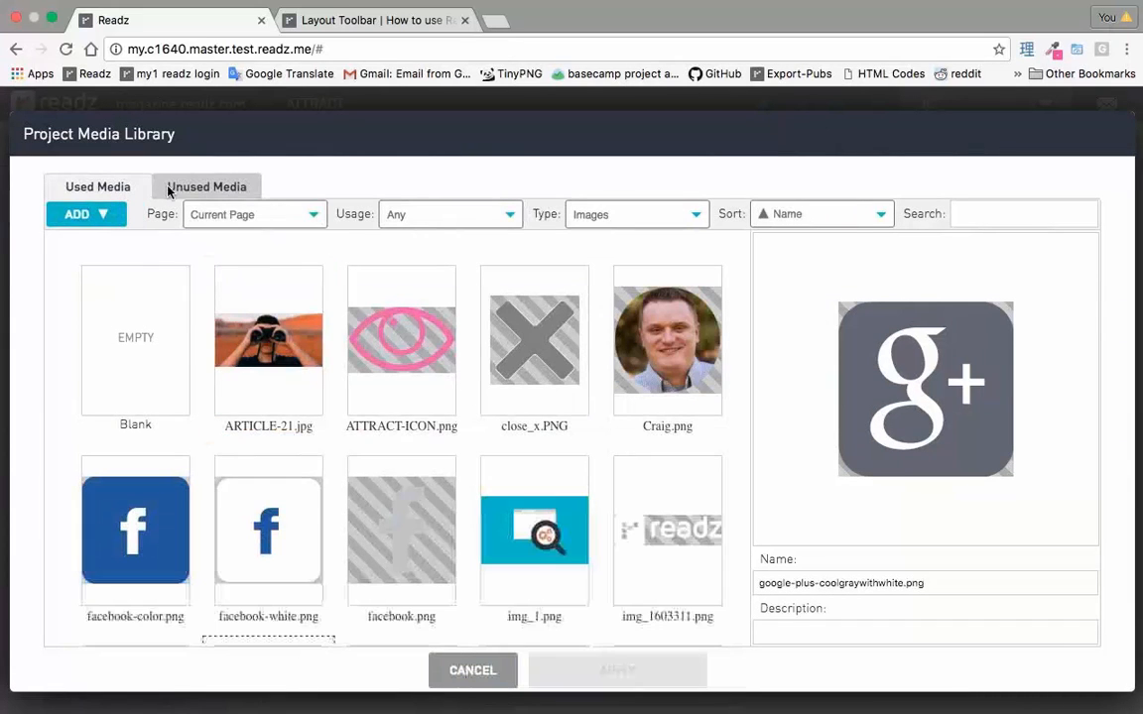
{"action": "left_click", "coordinate": [194, 189]}
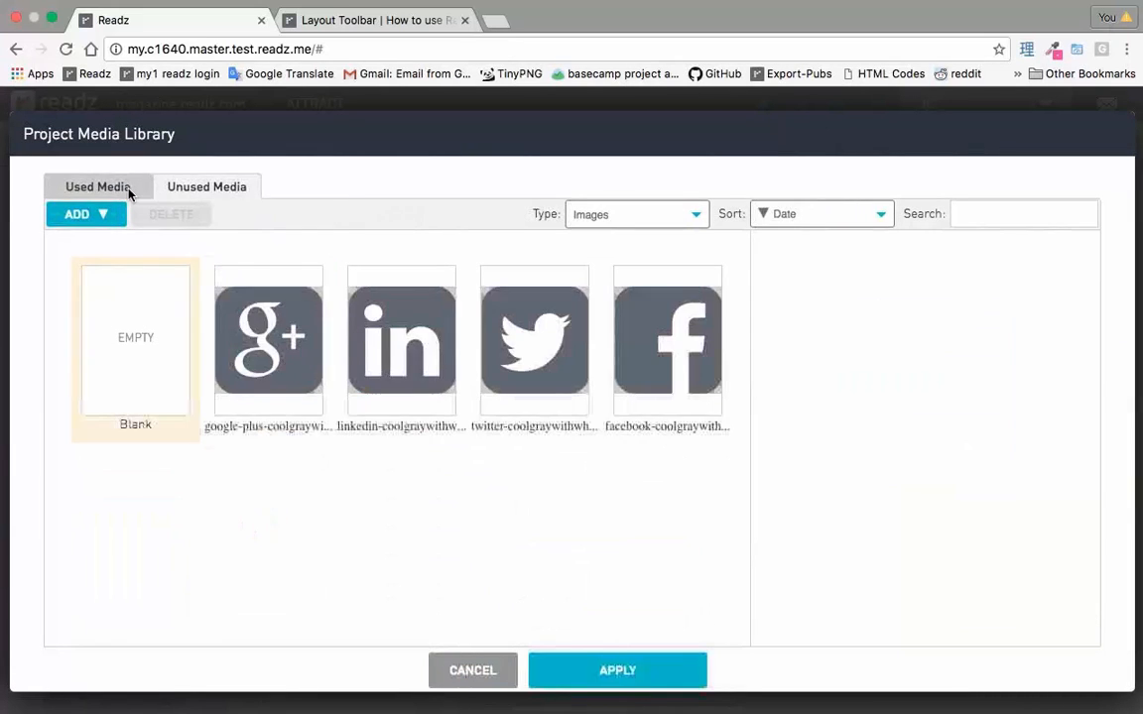
{"action": "left_click", "coordinate": [117, 188]}
{"action": "left_click", "coordinate": [175, 189]}
{"action": "left_click", "coordinate": [120, 187]}
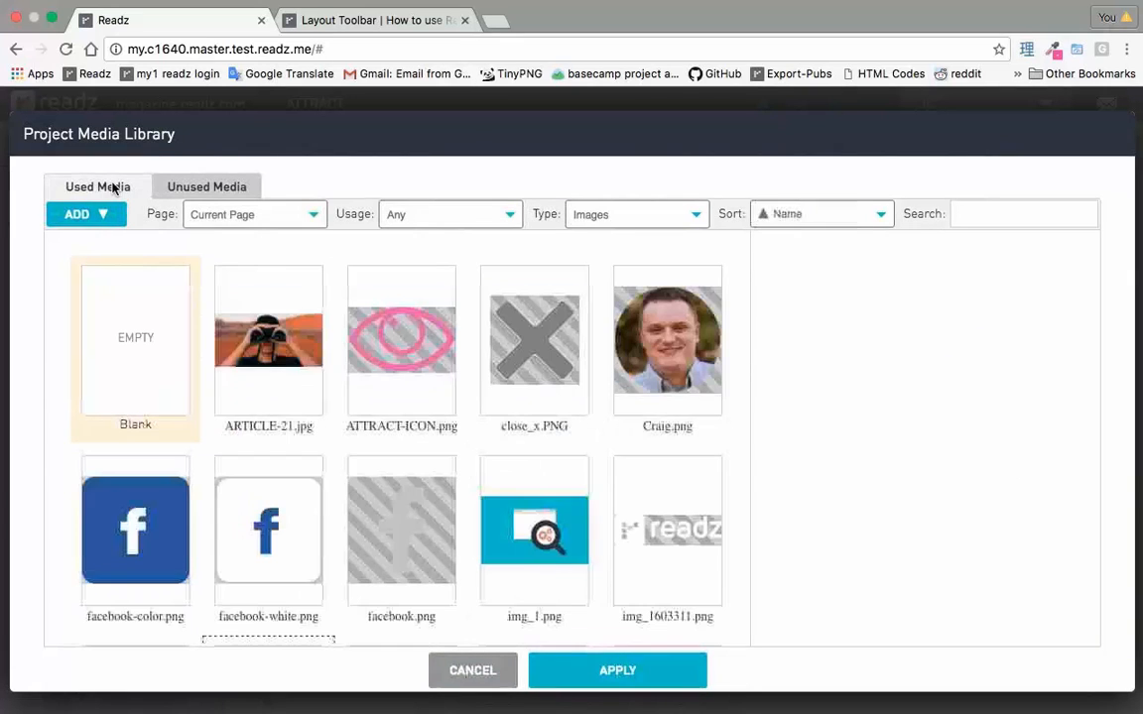
- Look through the used images of the current page in the media library
{"action": "scroll", "coordinate": [266, 350], "scroll_direction": "down", "scroll_amount": 1}
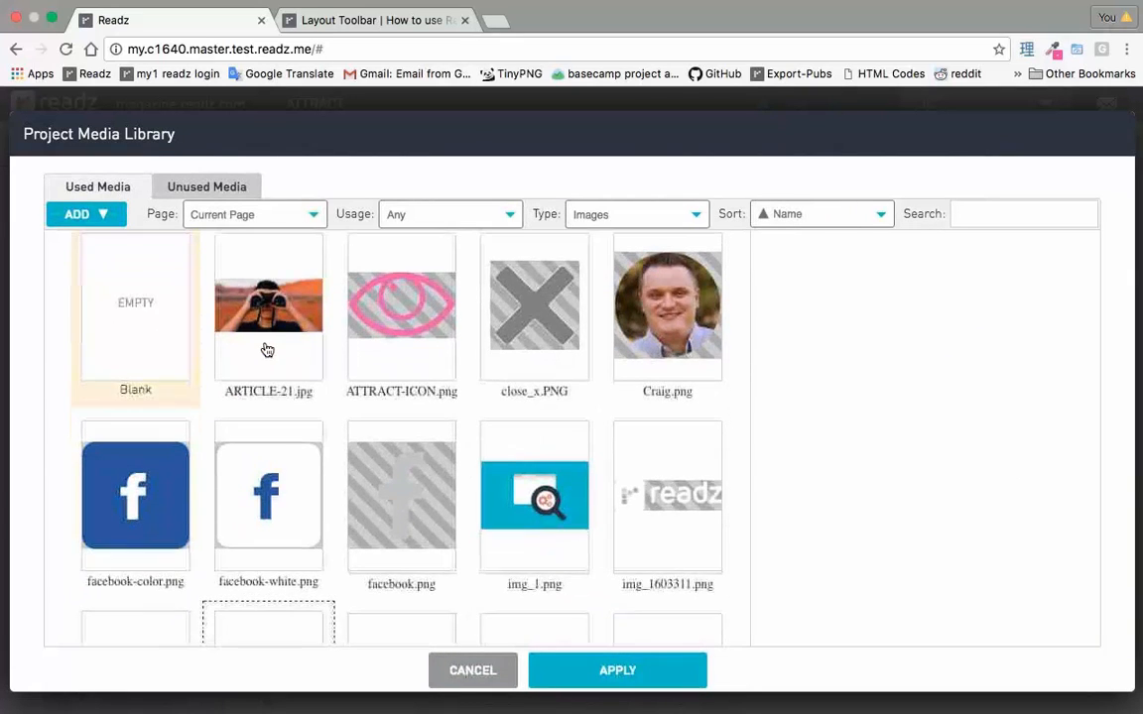
{"action": "scroll", "coordinate": [267, 350], "scroll_direction": "up", "scroll_amount": 1}
{"action": "scroll", "coordinate": [266, 350], "scroll_direction": "down", "scroll_amount": 10}
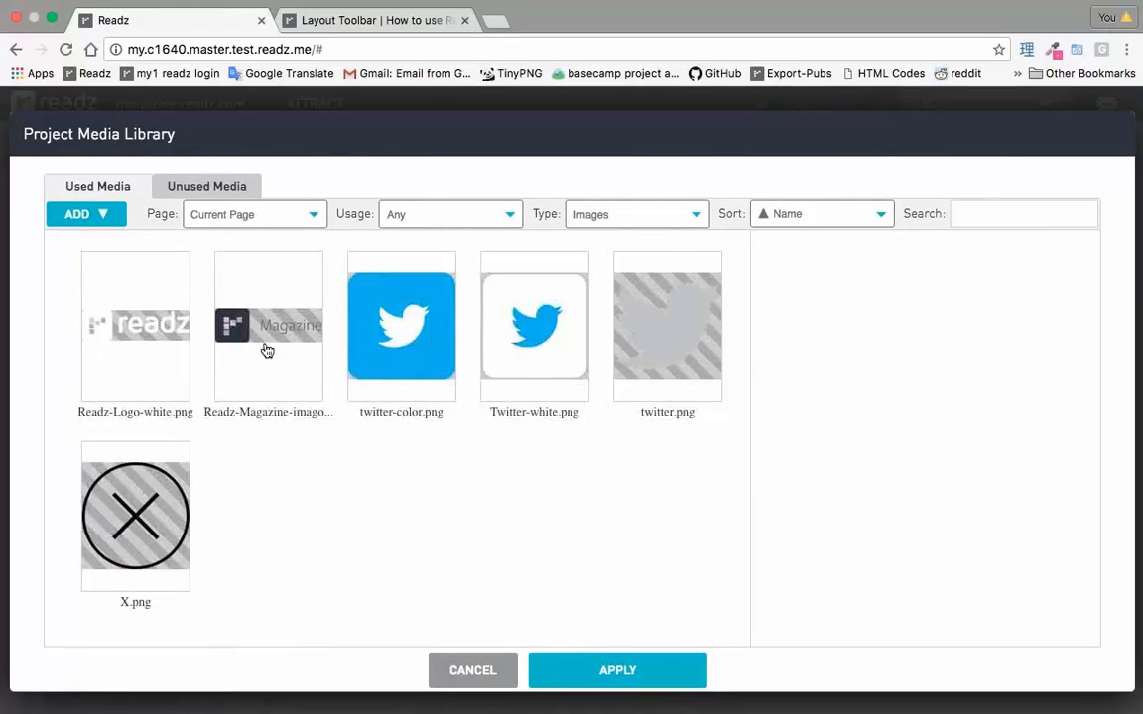
{"action": "scroll", "coordinate": [265, 350], "scroll_direction": "up", "scroll_amount": 10}
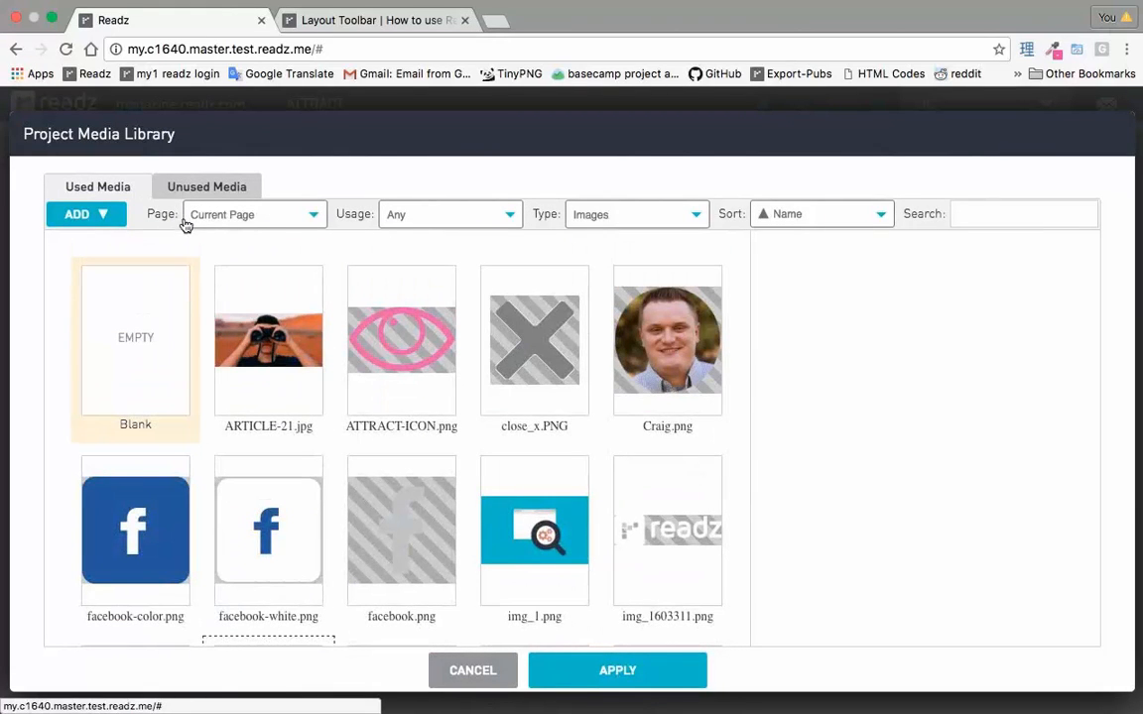
- Set the page filter of the used media to Any
{"action": "left_click", "coordinate": [220, 224]}
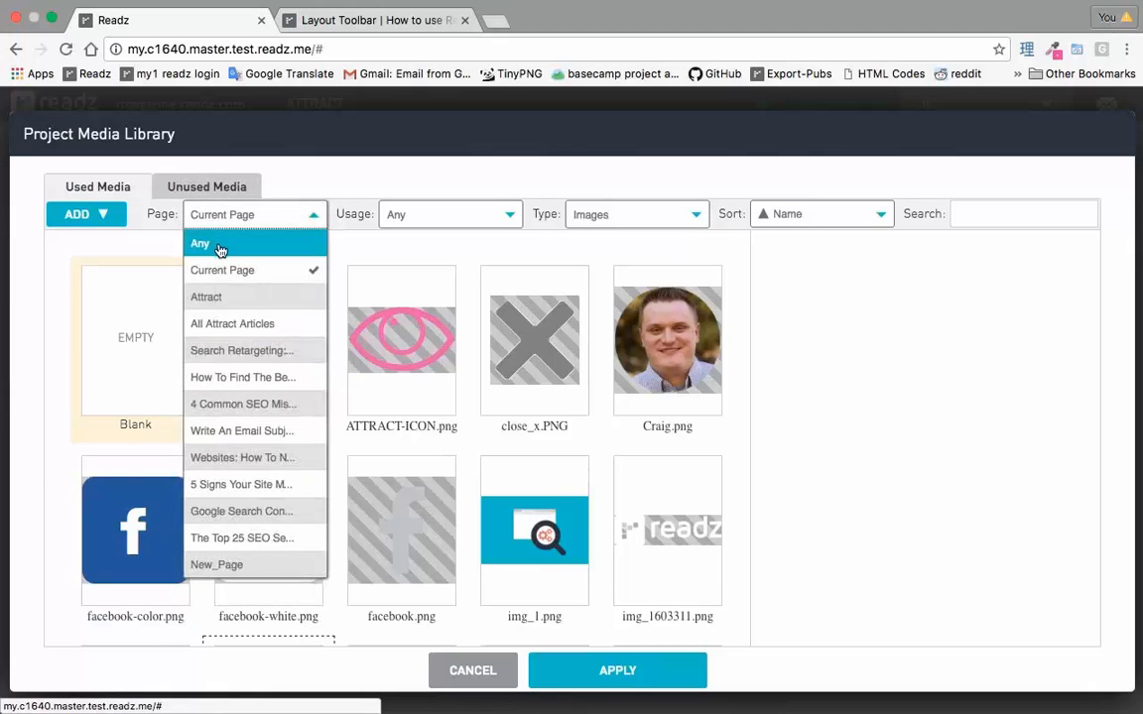
{"action": "left_click", "coordinate": [222, 218]}
{"action": "left_click", "coordinate": [222, 218]}
{"action": "left_click", "coordinate": [225, 245]}
- Look through the images used across all pages of the project
{"action": "scroll", "coordinate": [346, 387], "scroll_direction": "down", "scroll_amount": 5}
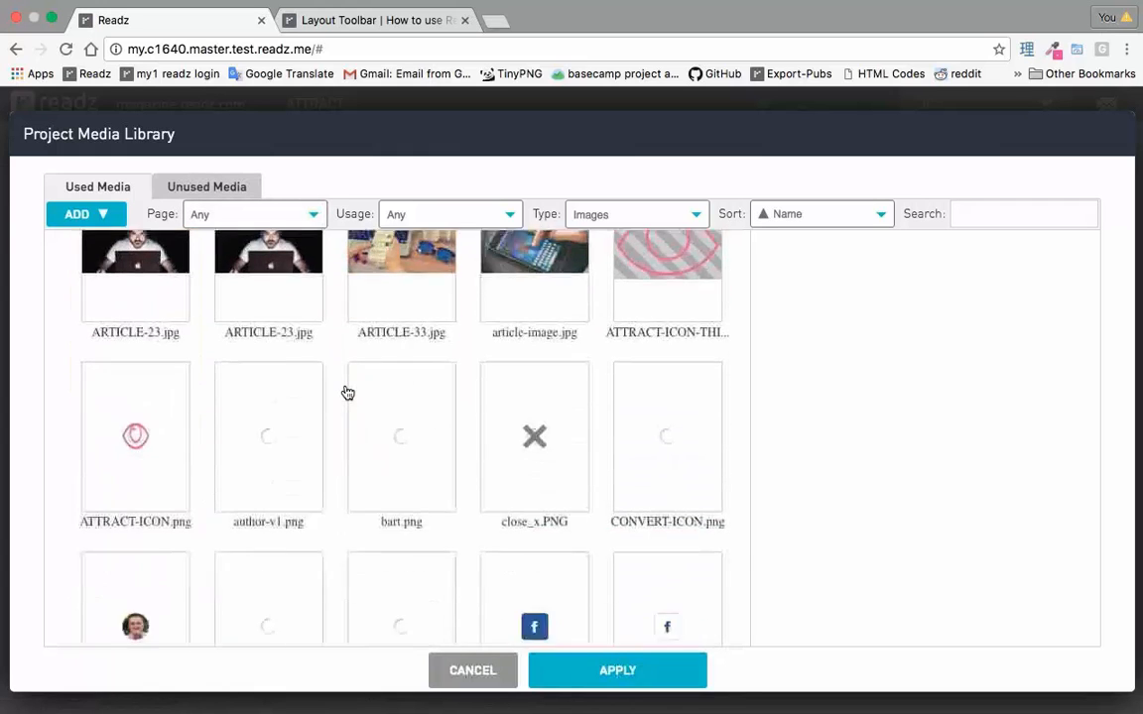
{"action": "scroll", "coordinate": [347, 393], "scroll_direction": "down", "scroll_amount": 20}
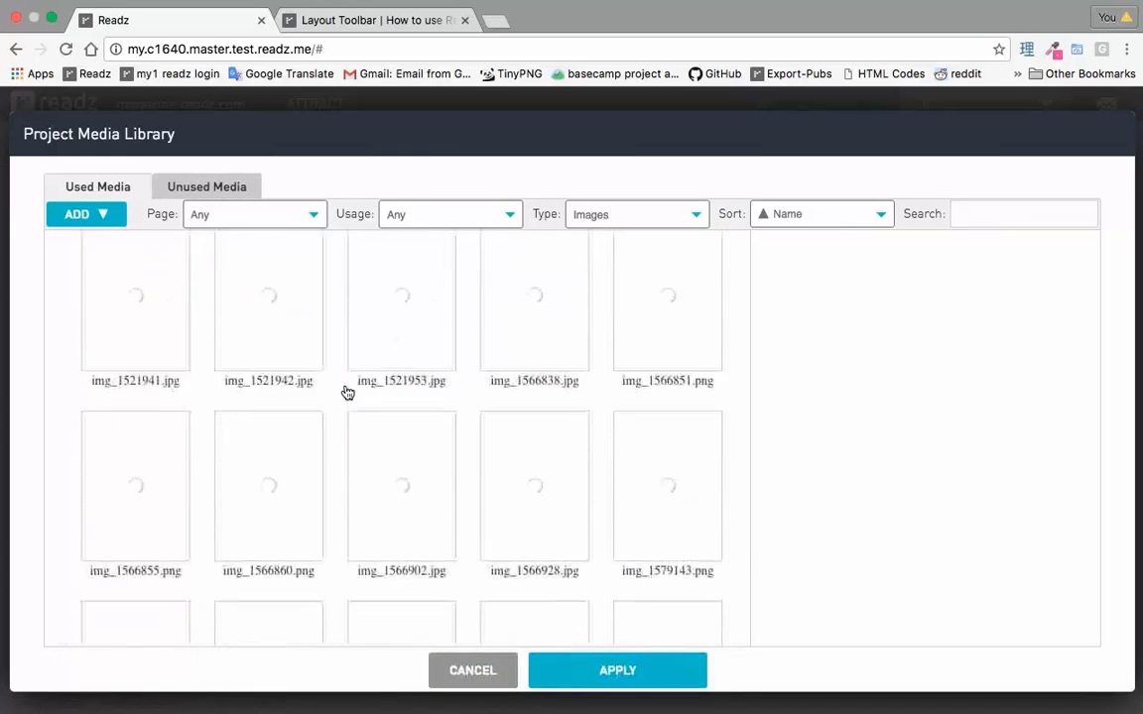
{"action": "scroll", "coordinate": [348, 393], "scroll_direction": "up", "scroll_amount": 20}
{"action": "scroll", "coordinate": [348, 393], "scroll_direction": "down", "scroll_amount": 3}
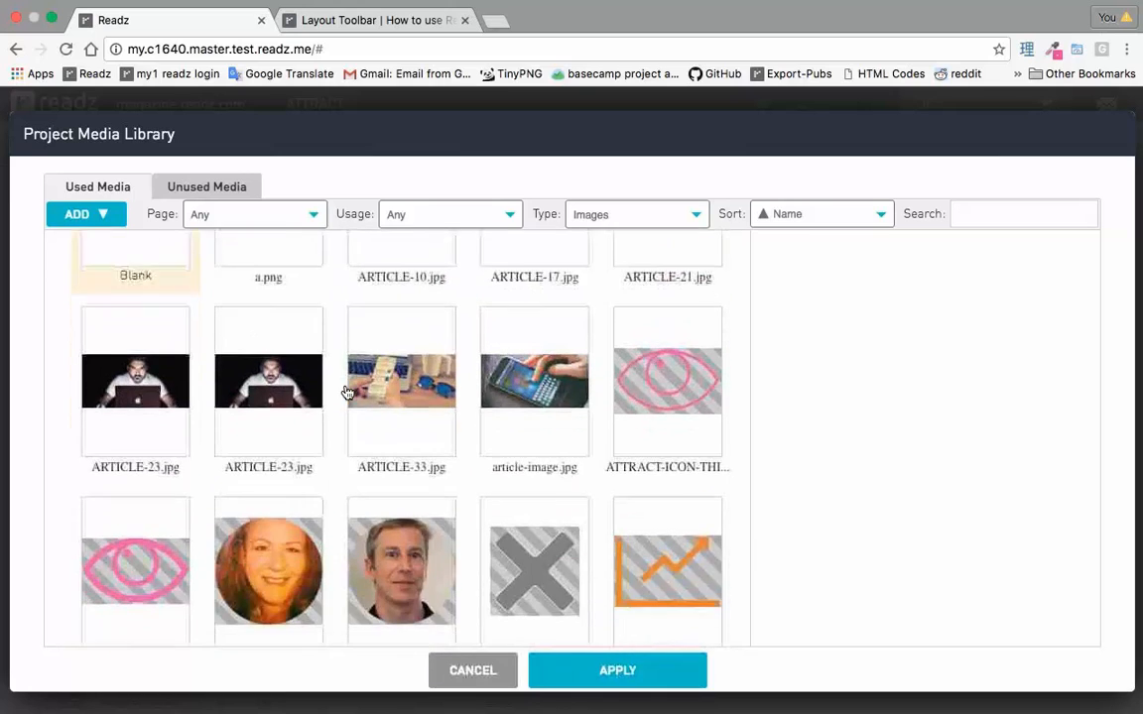
{"action": "scroll", "coordinate": [347, 393], "scroll_direction": "down", "scroll_amount": 9}
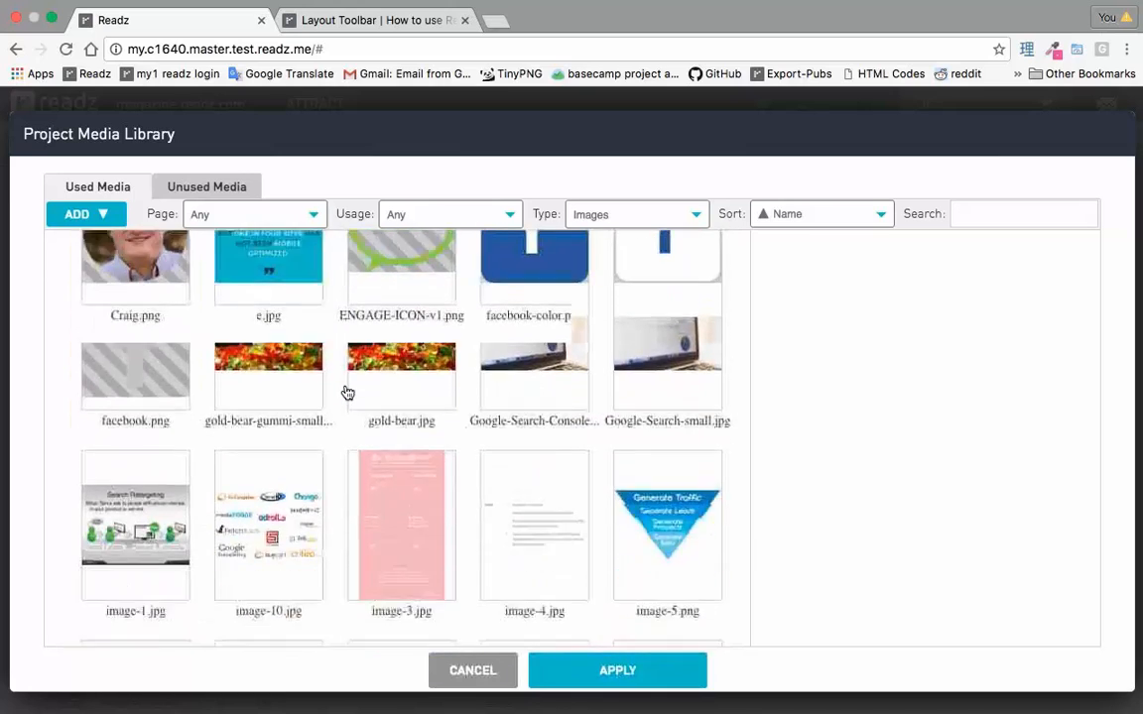
{"action": "scroll", "coordinate": [347, 393], "scroll_direction": "up", "scroll_amount": 4}
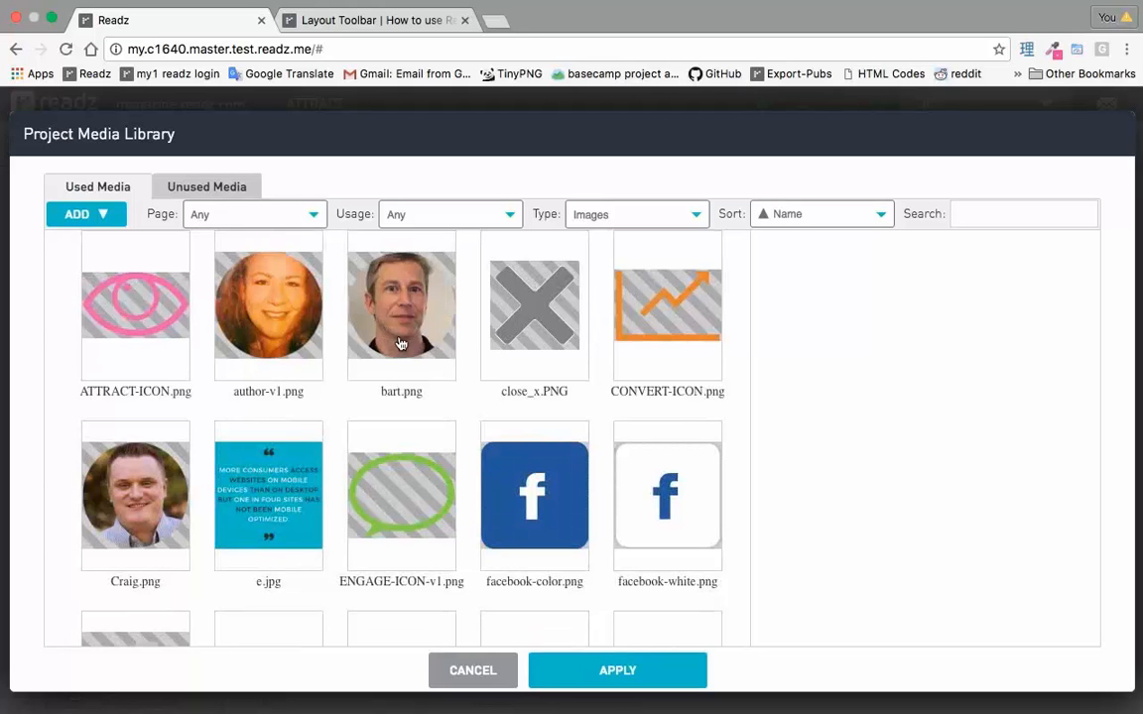
{"action": "scroll", "coordinate": [401, 344], "scroll_direction": "down", "scroll_amount": 3}
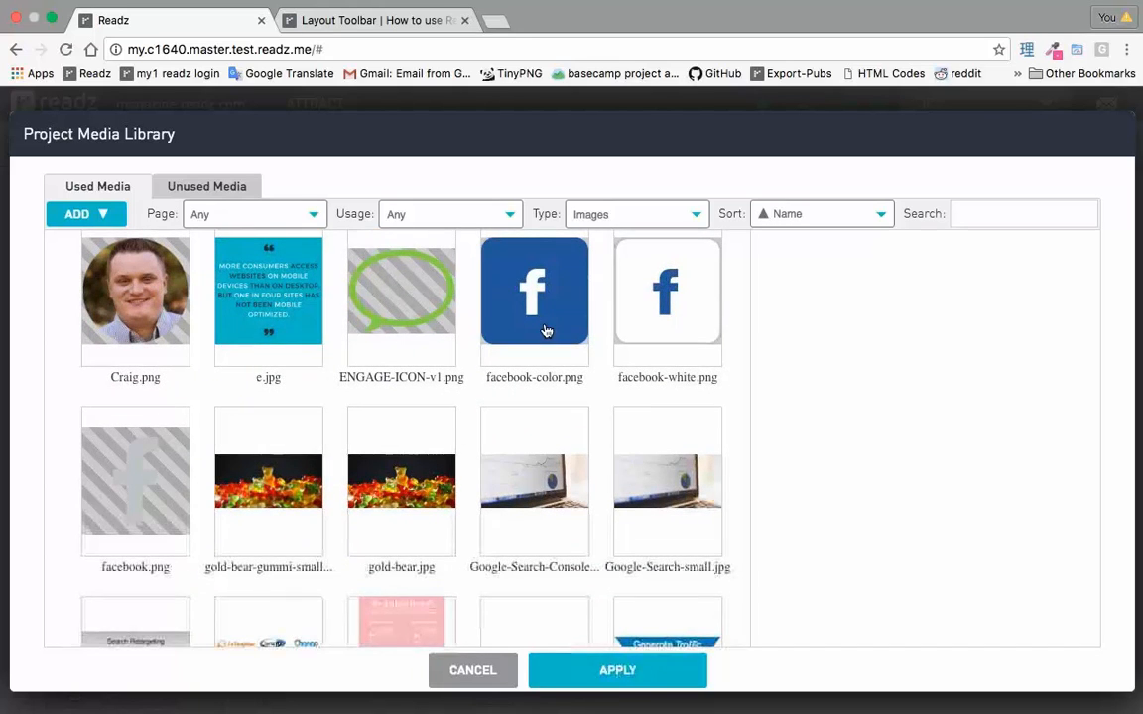
{"action": "scroll", "coordinate": [600, 335], "scroll_direction": "down", "scroll_amount": 15}
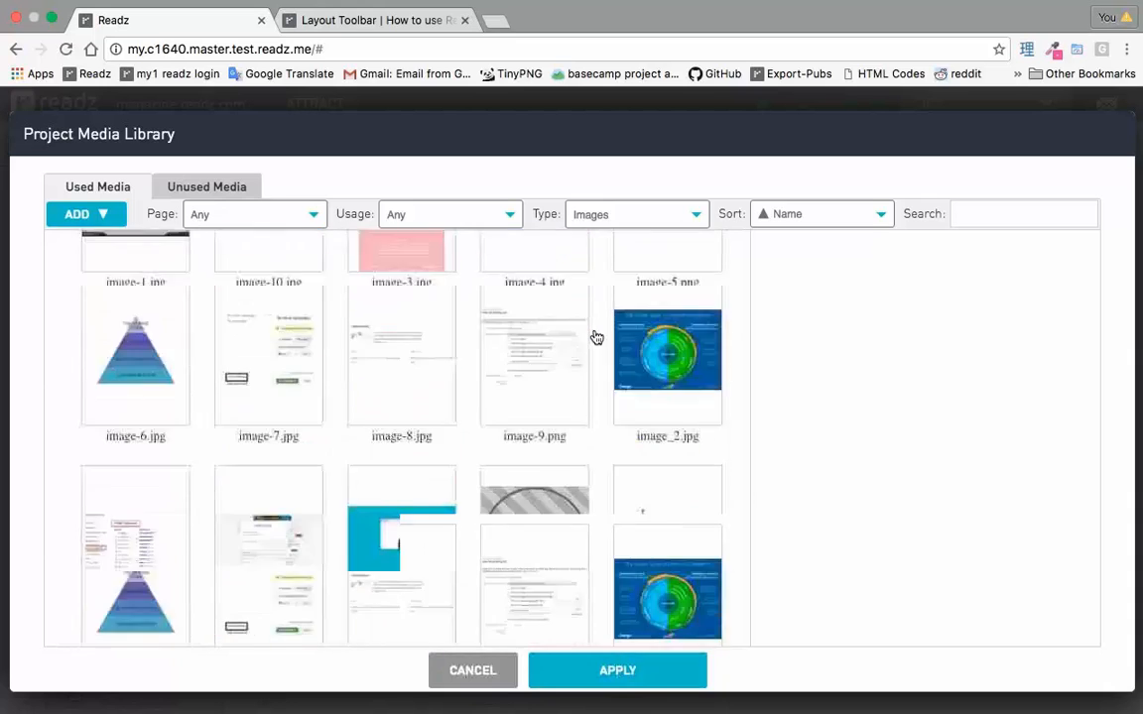
{"action": "scroll", "coordinate": [596, 338], "scroll_direction": "up", "scroll_amount": 15}
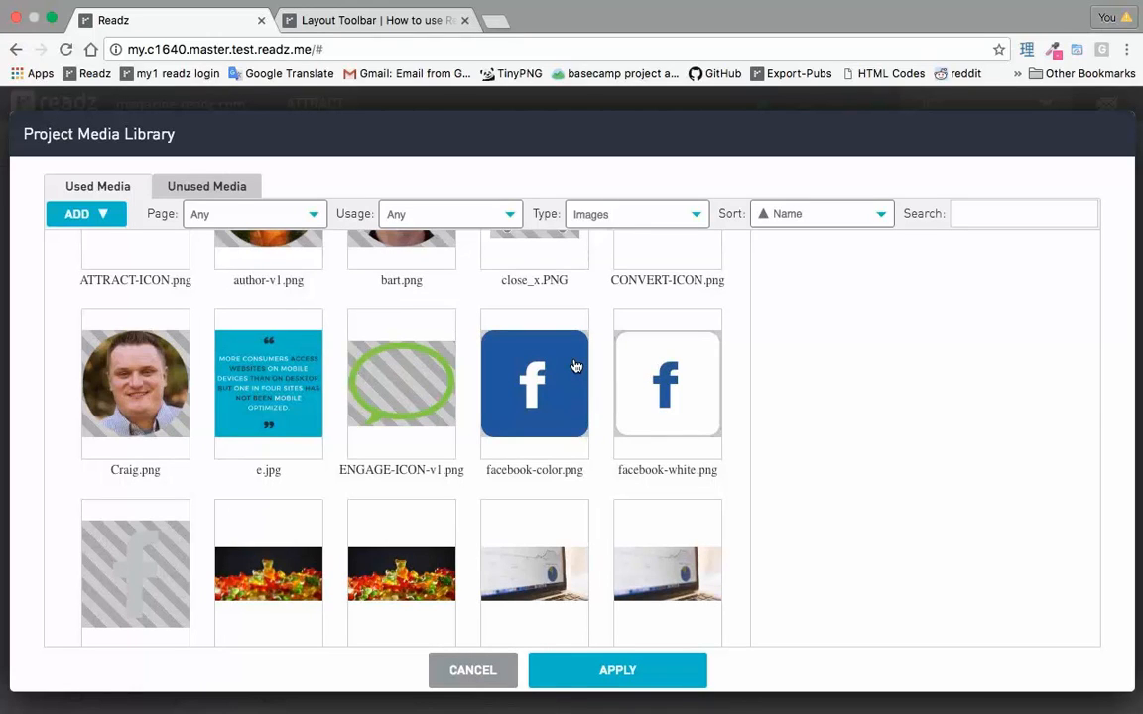
{"action": "scroll", "coordinate": [574, 370], "scroll_direction": "down", "scroll_amount": 1}
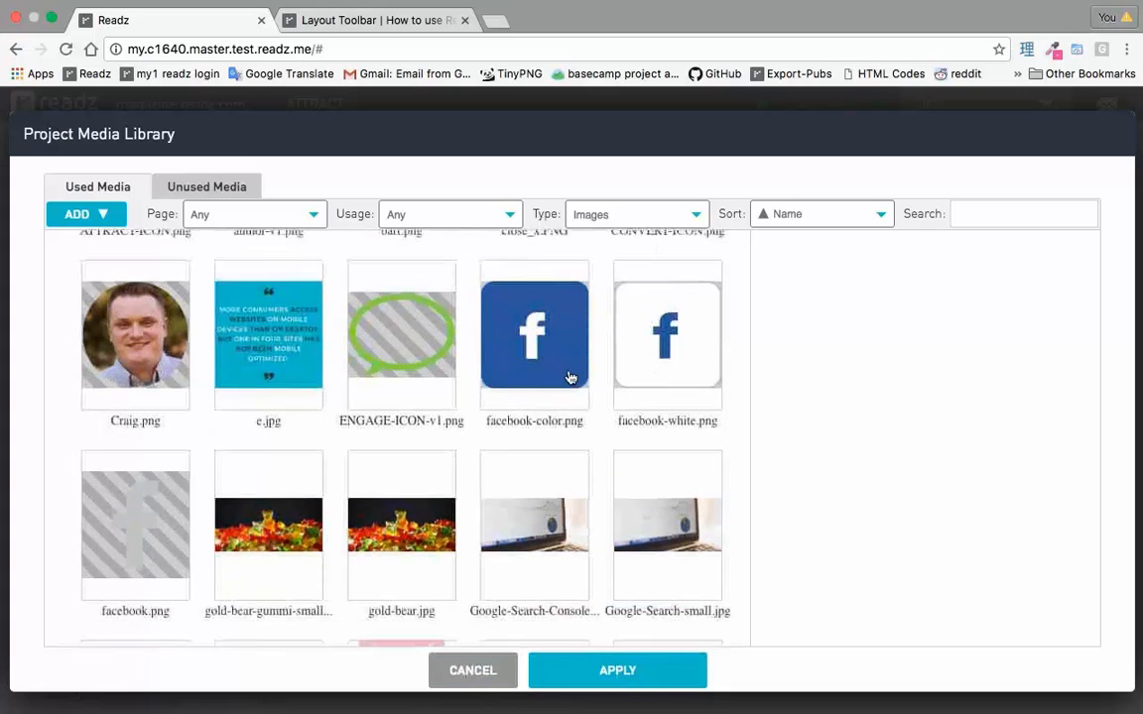
{"action": "scroll", "coordinate": [568, 375], "scroll_direction": "up", "scroll_amount": 2}
{"action": "scroll", "coordinate": [570, 378], "scroll_direction": "up", "scroll_amount": 1}
{"action": "scroll", "coordinate": [570, 378], "scroll_direction": "down", "scroll_amount": 1}
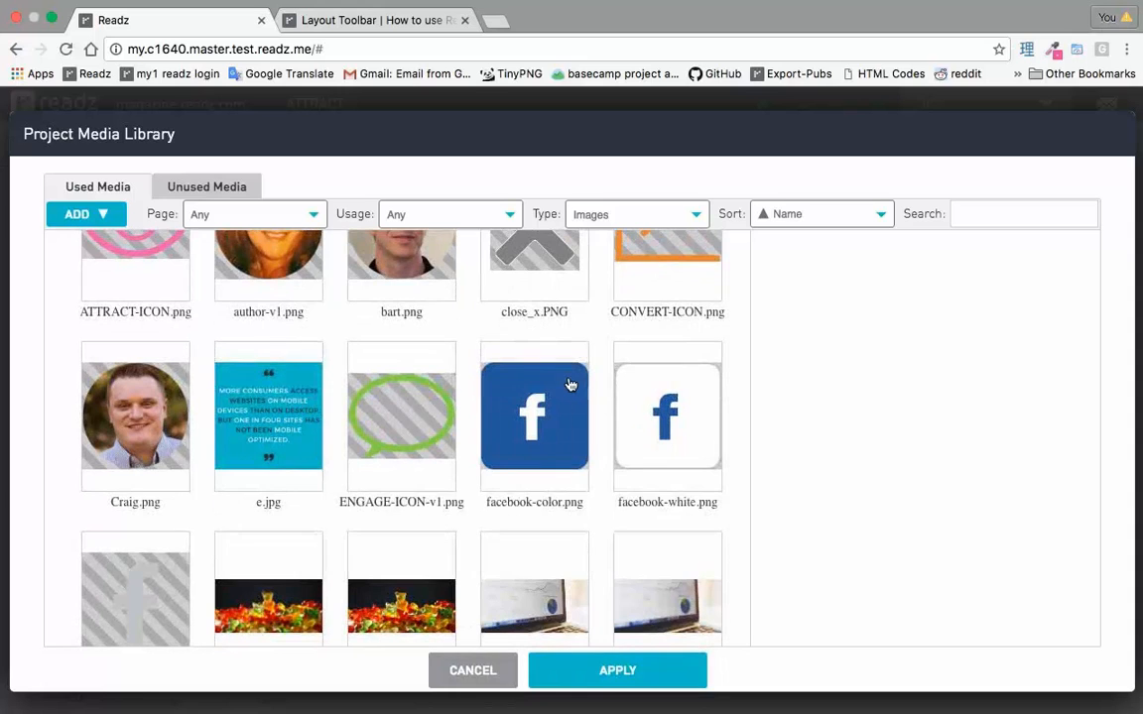
{"action": "scroll", "coordinate": [571, 385], "scroll_direction": "up", "scroll_amount": 10}
- Limit the used media to Current Page and check the options of the usage and type filters
{"action": "left_click", "coordinate": [287, 216]}
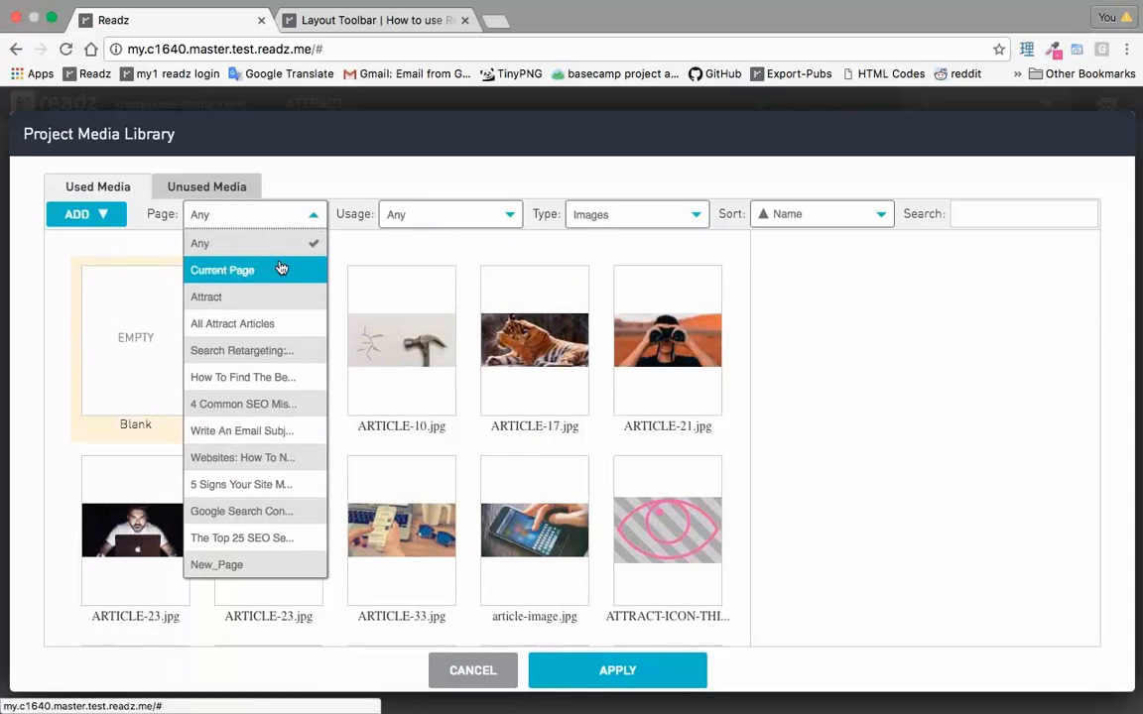
{"action": "left_click", "coordinate": [282, 269]}
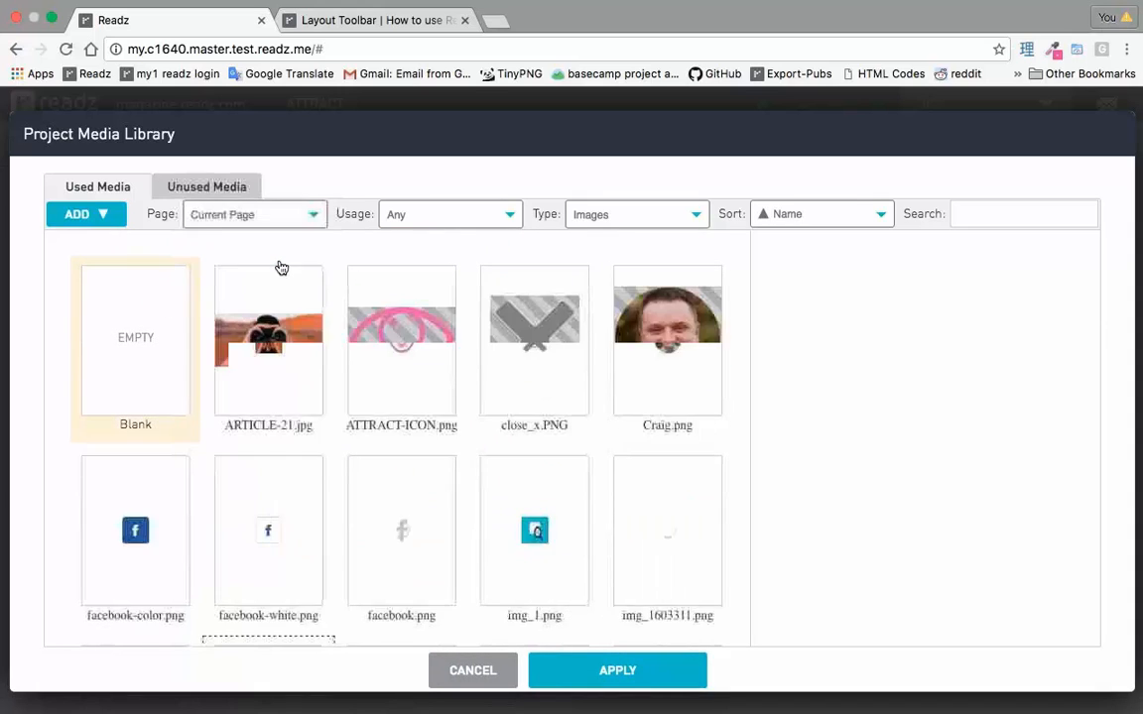
{"action": "left_click", "coordinate": [406, 220]}
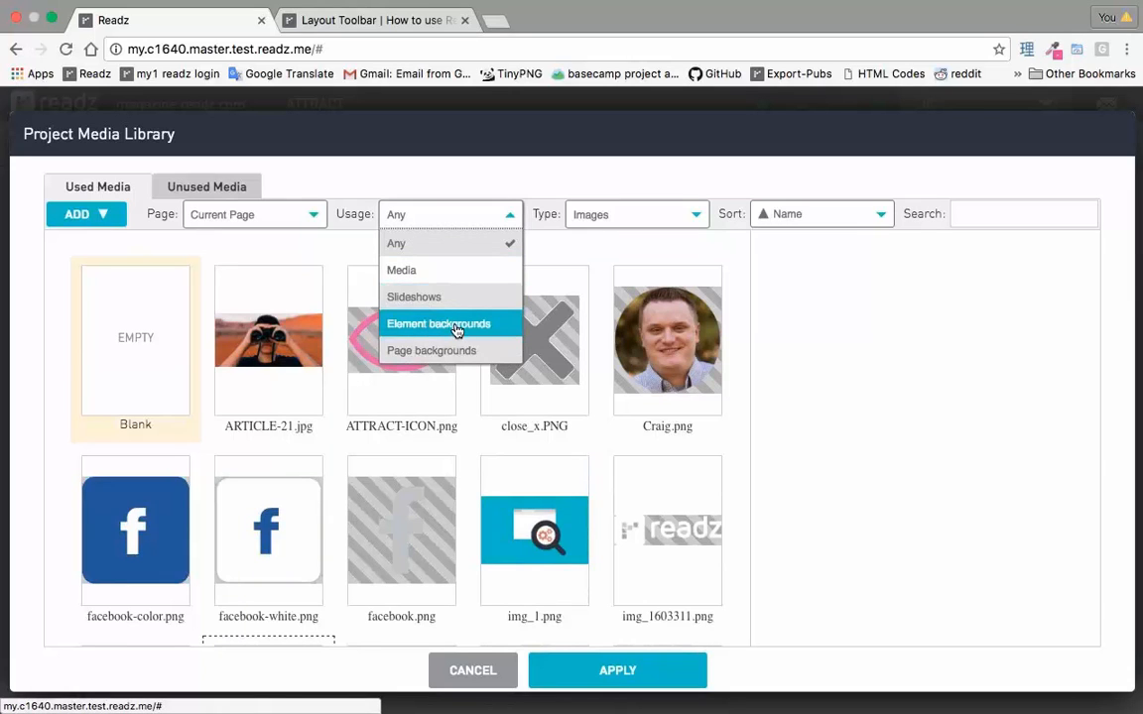
{"action": "left_click", "coordinate": [485, 218]}
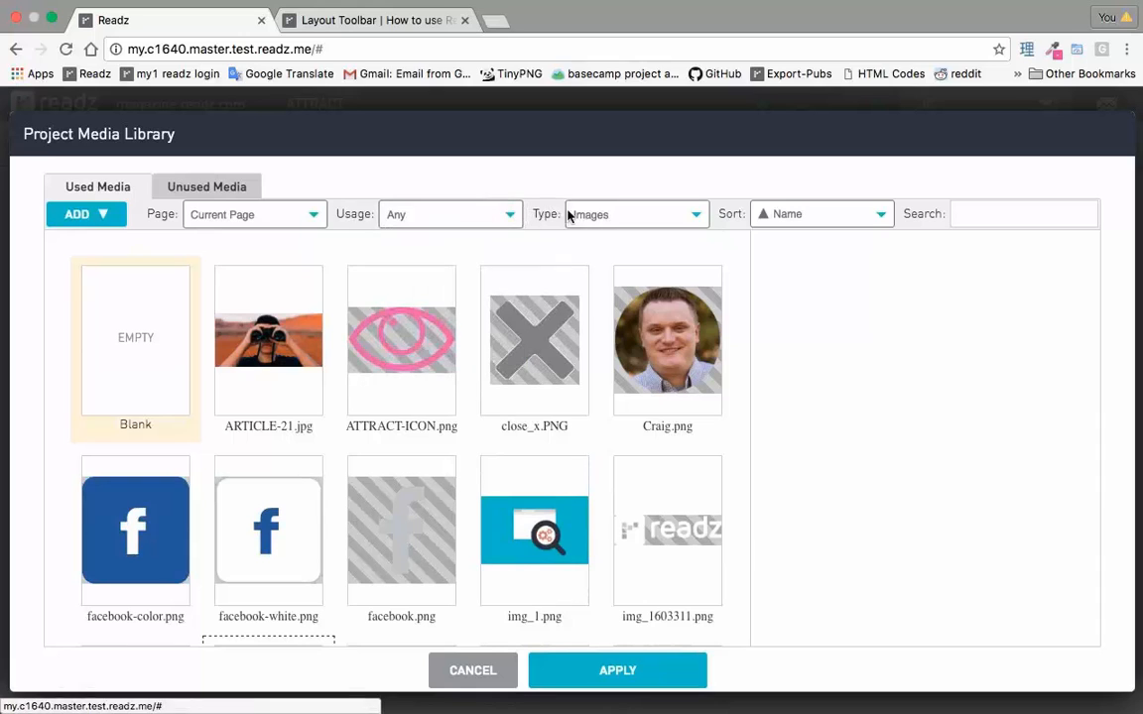
{"action": "left_click", "coordinate": [566, 217]}
{"action": "left_click", "coordinate": [615, 215]}
- Select the author's portrait image in the library and enter the author's first name as its description
{"action": "left_click", "coordinate": [640, 315]}
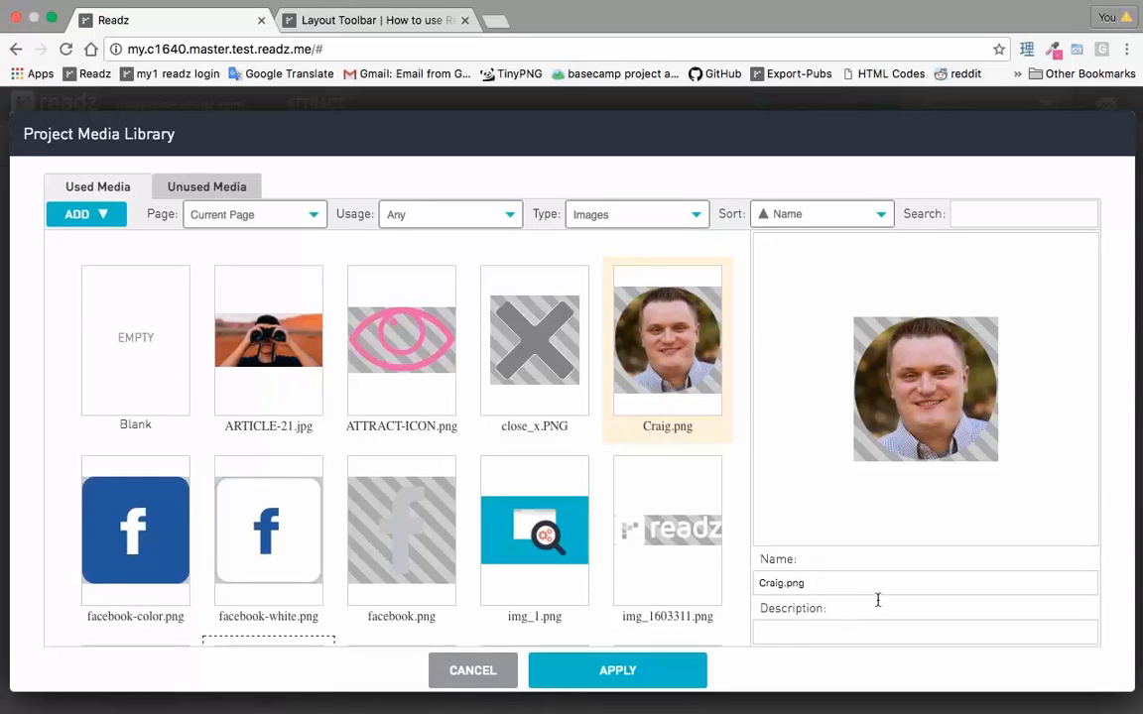
{"action": "left_click", "coordinate": [848, 636]}
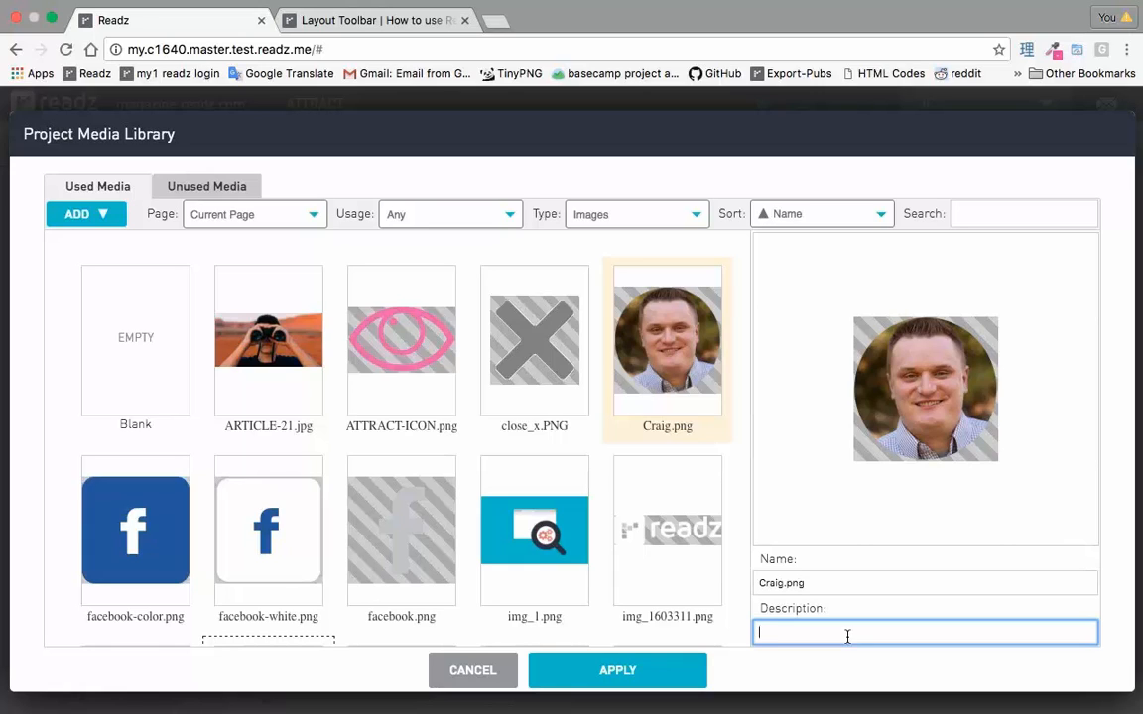
{"action": "type", "text": "c"}
{"action": "key", "text": "BackSpace"}
{"action": "type", "text": "craig"}
{"action": "left_click", "coordinate": [839, 669]}
{"action": "double_click", "coordinate": [797, 632]}
- Review the current page's used images and the page filter choices, and show the unused media
{"action": "scroll", "coordinate": [496, 395], "scroll_direction": "down", "scroll_amount": 1}
{"action": "scroll", "coordinate": [533, 410], "scroll_direction": "down", "scroll_amount": 6}
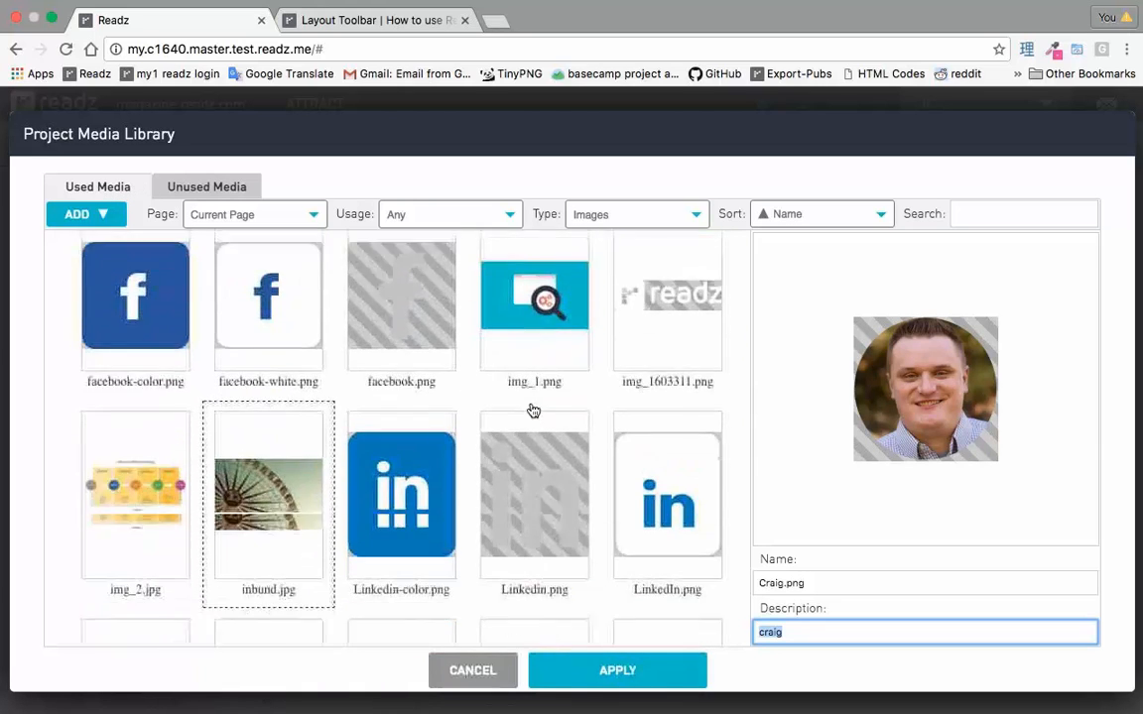
{"action": "scroll", "coordinate": [330, 432], "scroll_direction": "up", "scroll_amount": 6}
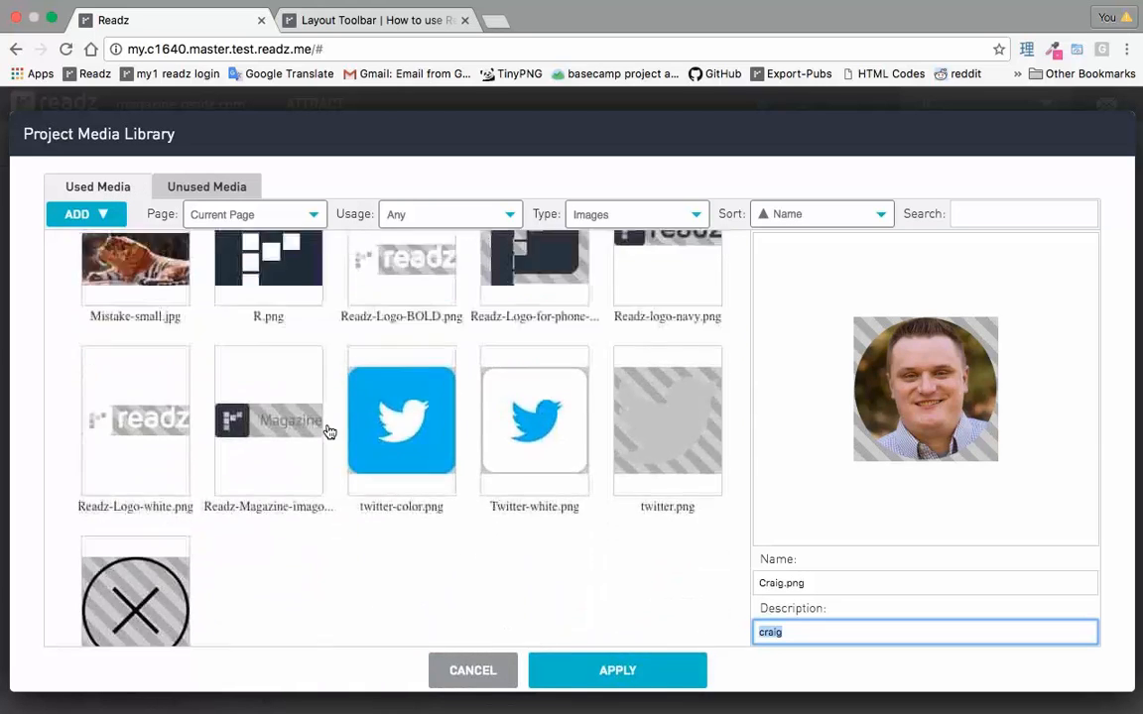
{"action": "left_click", "coordinate": [245, 216]}
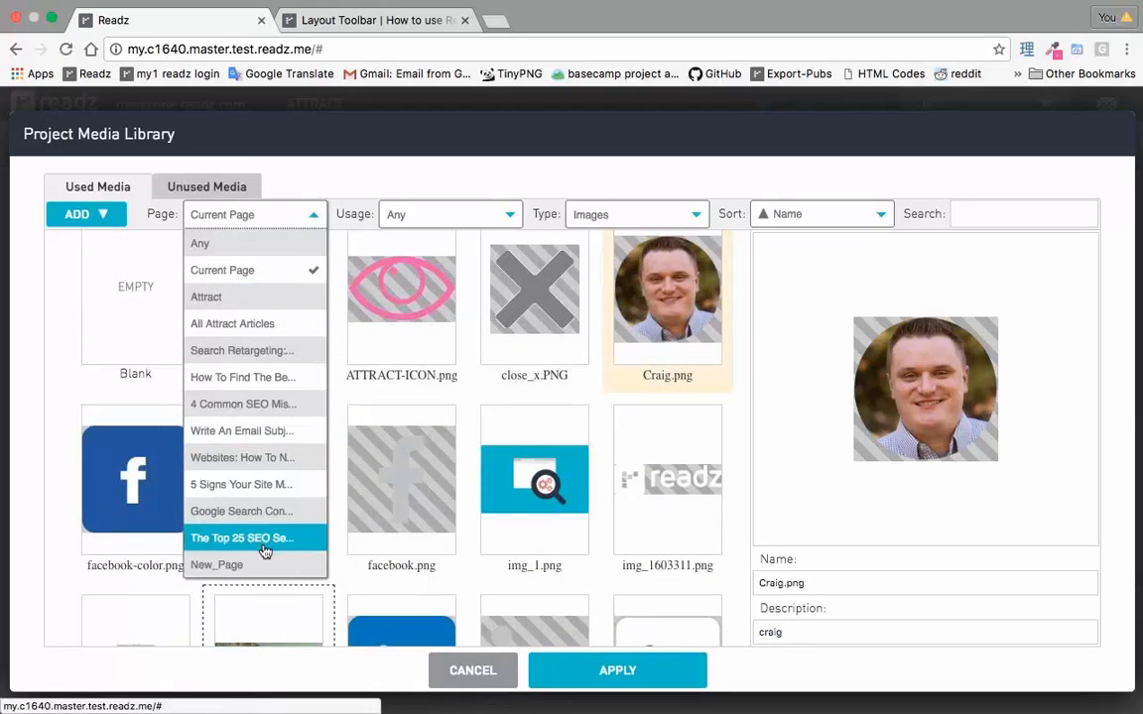
{"action": "left_click", "coordinate": [243, 212]}
{"action": "left_click", "coordinate": [231, 191]}
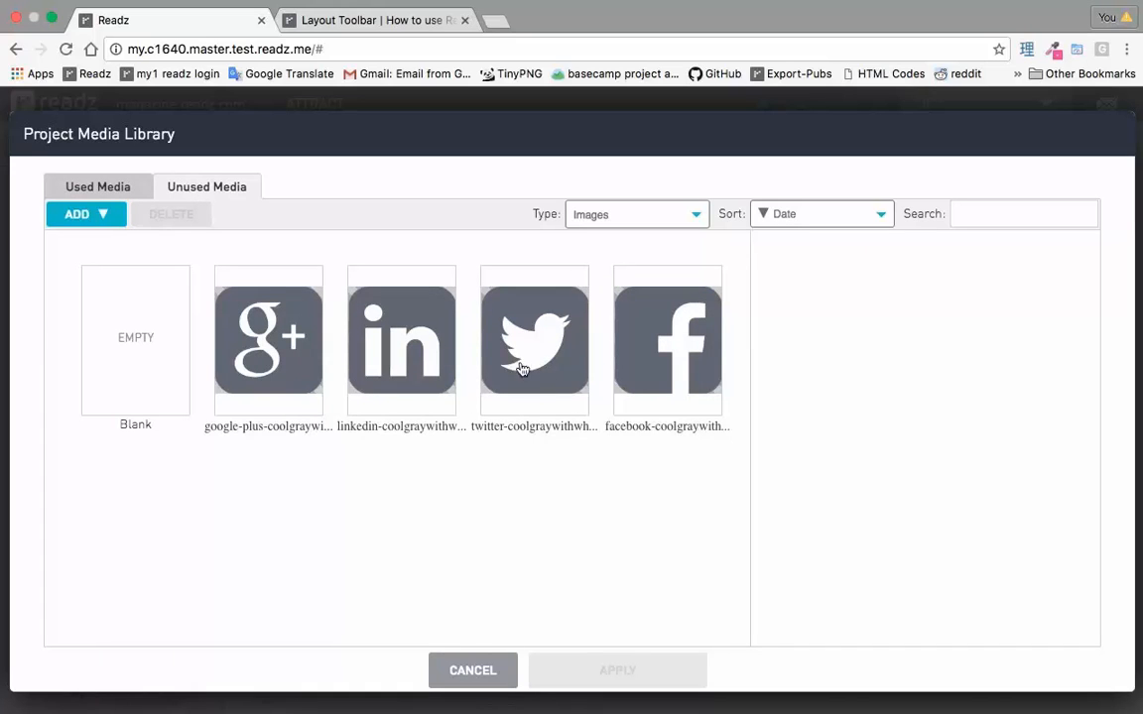
- Delete the unused Google Plus, LinkedIn, Twitter and Facebook icons from the media library
{"action": "left_click", "coordinate": [263, 353]}
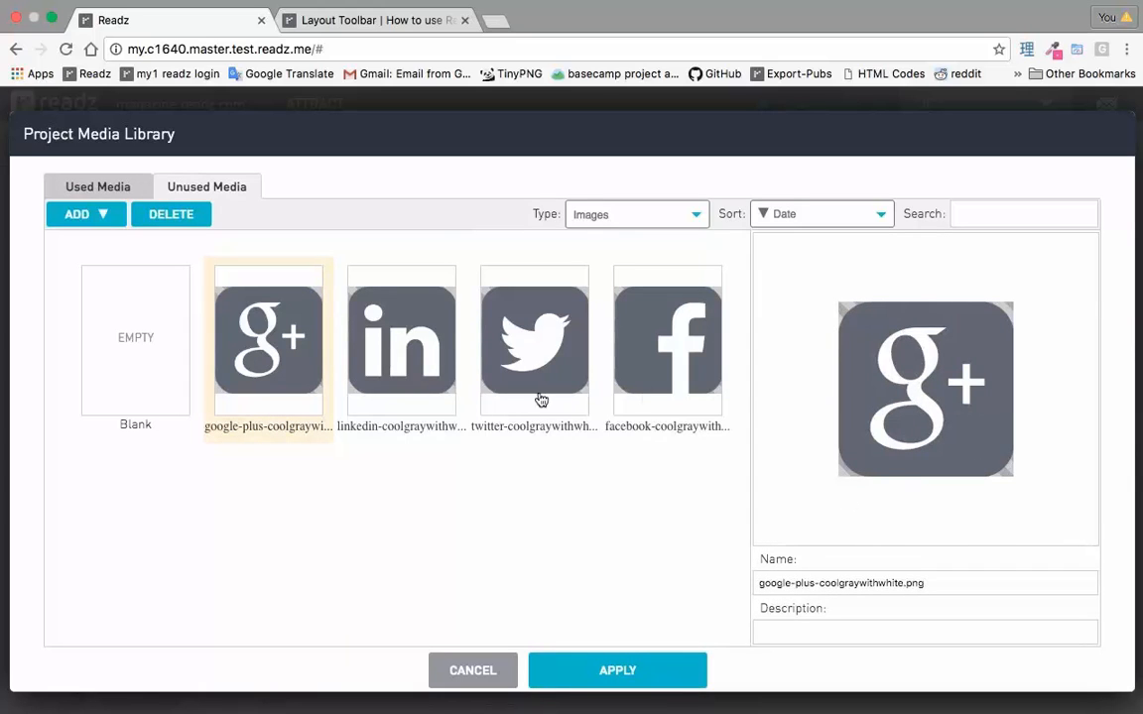
{"action": "left_click", "coordinate": [425, 333], "text": "shift"}
{"action": "left_click", "coordinate": [504, 327], "text": "shift"}
{"action": "left_click", "coordinate": [648, 355], "text": "shift"}
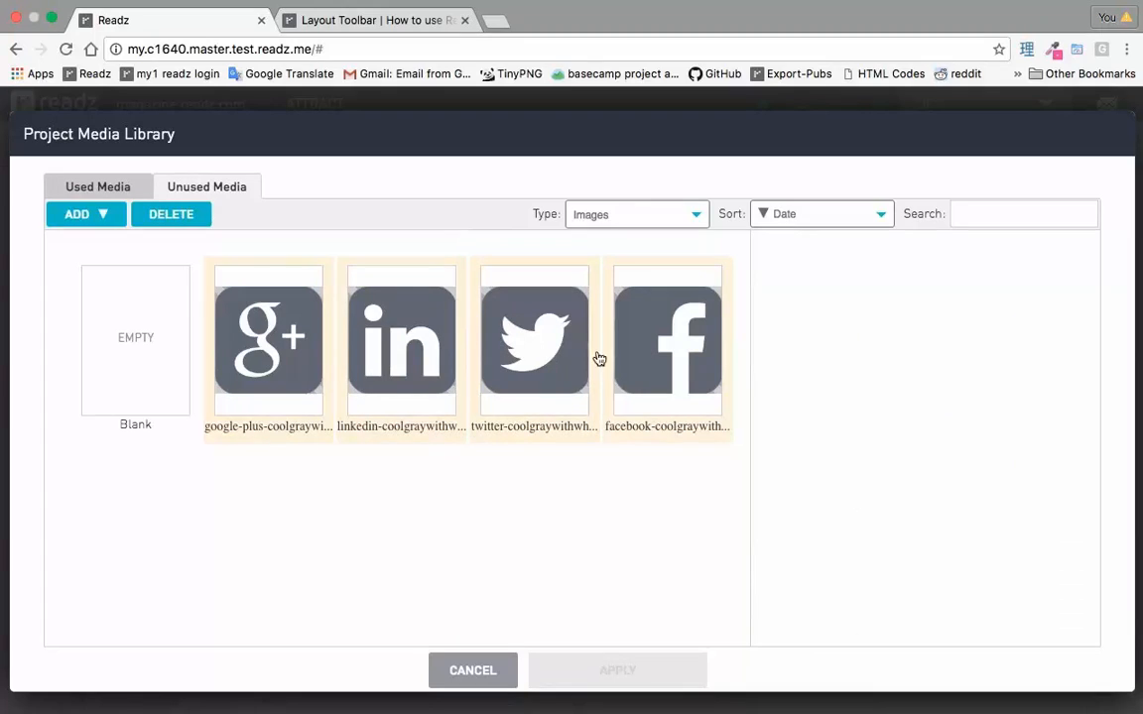
{"action": "left_click", "coordinate": [185, 218]}
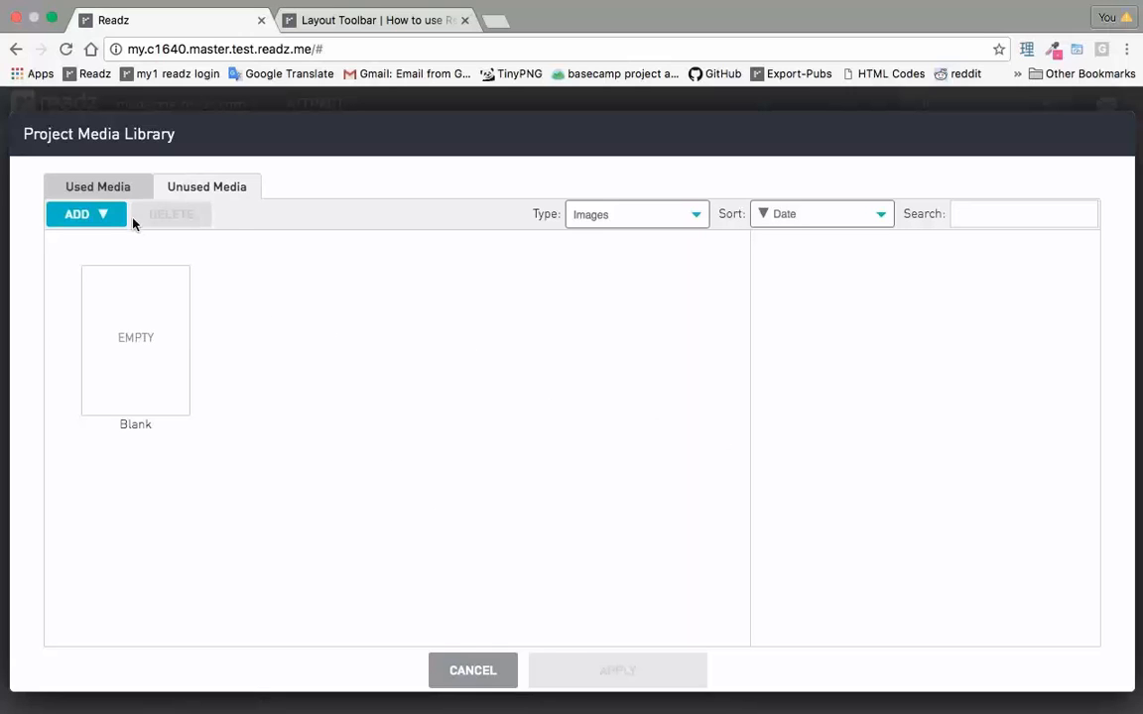
{"action": "left_click", "coordinate": [89, 213]}
{"action": "left_click", "coordinate": [347, 347]}
{"action": "left_click", "coordinate": [102, 217]}
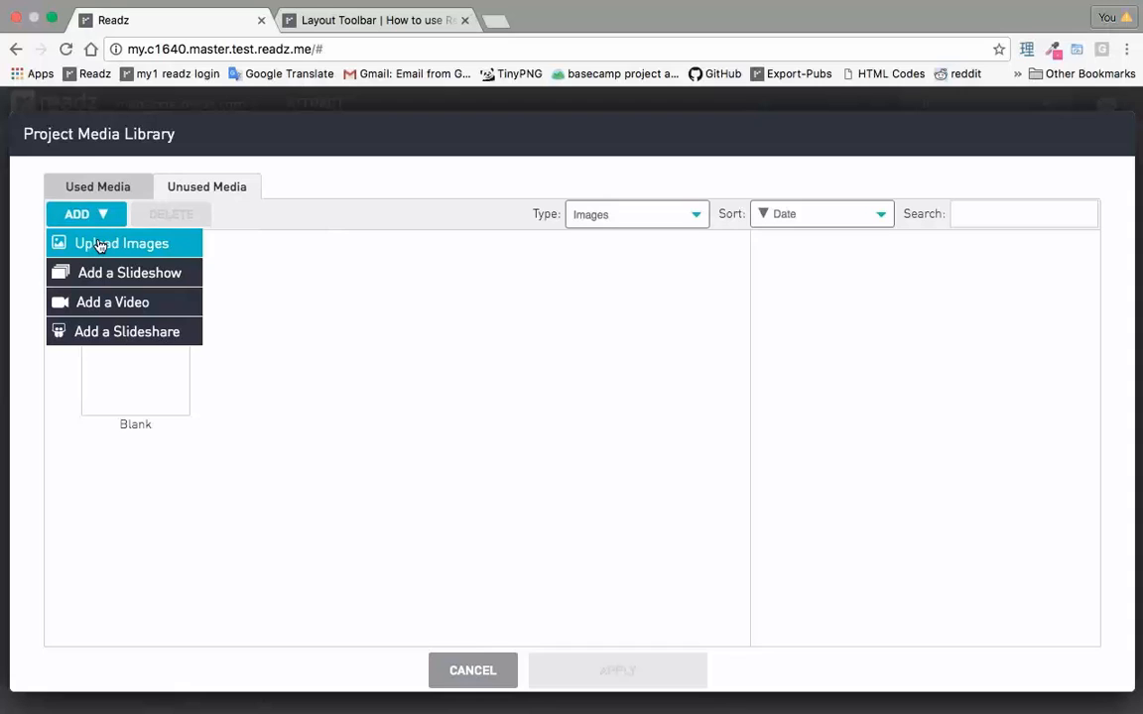
{"action": "left_click", "coordinate": [87, 169]}
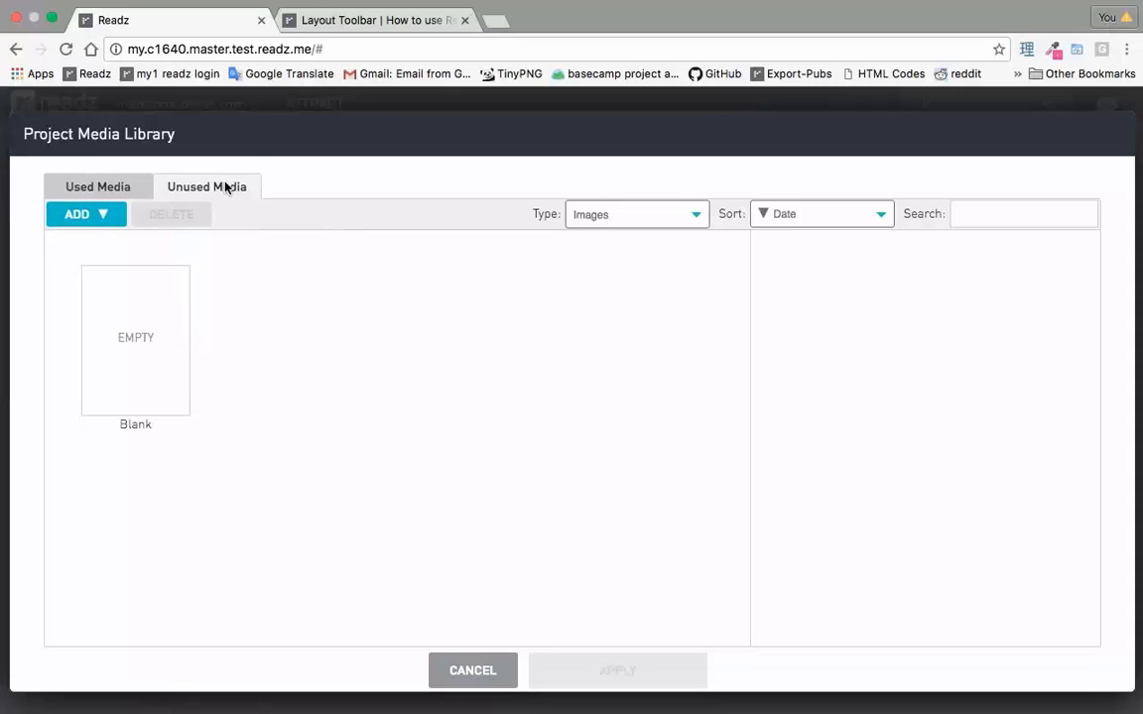
{"action": "left_click", "coordinate": [109, 214]}
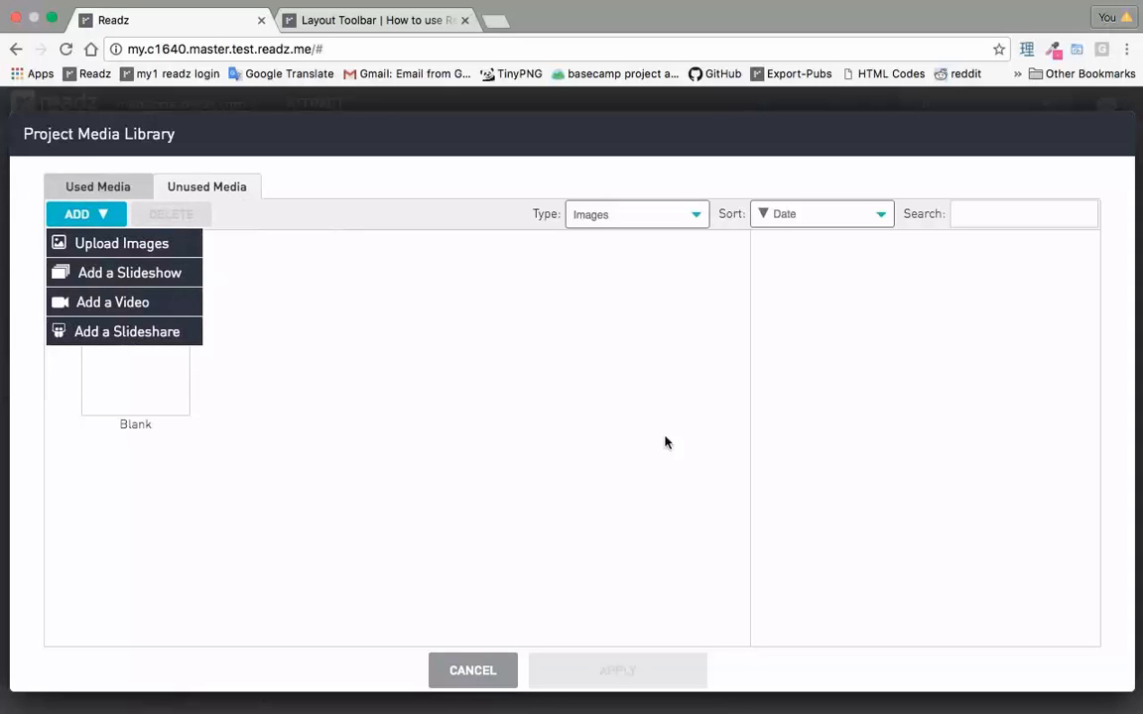
{"action": "left_click", "coordinate": [401, 260]}
- Upload bank1.jpg and bank2.jpg from the CBC demo folder to the media library
{"action": "left_click", "coordinate": [81, 217]}
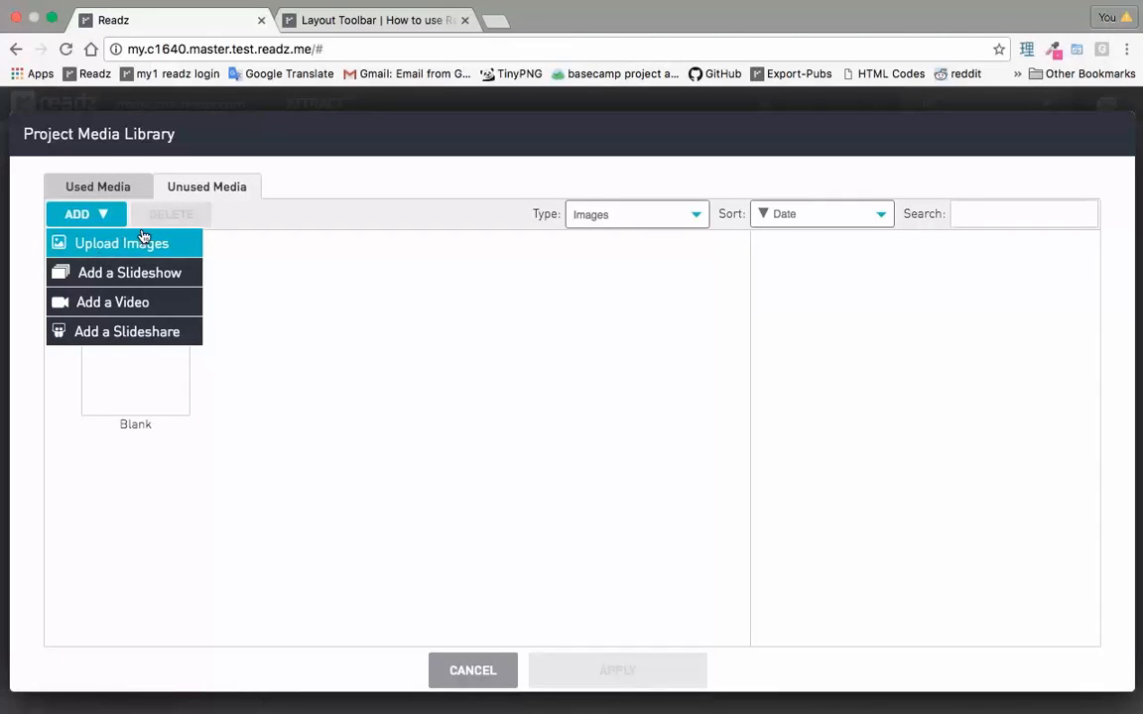
{"action": "left_click", "coordinate": [189, 235]}
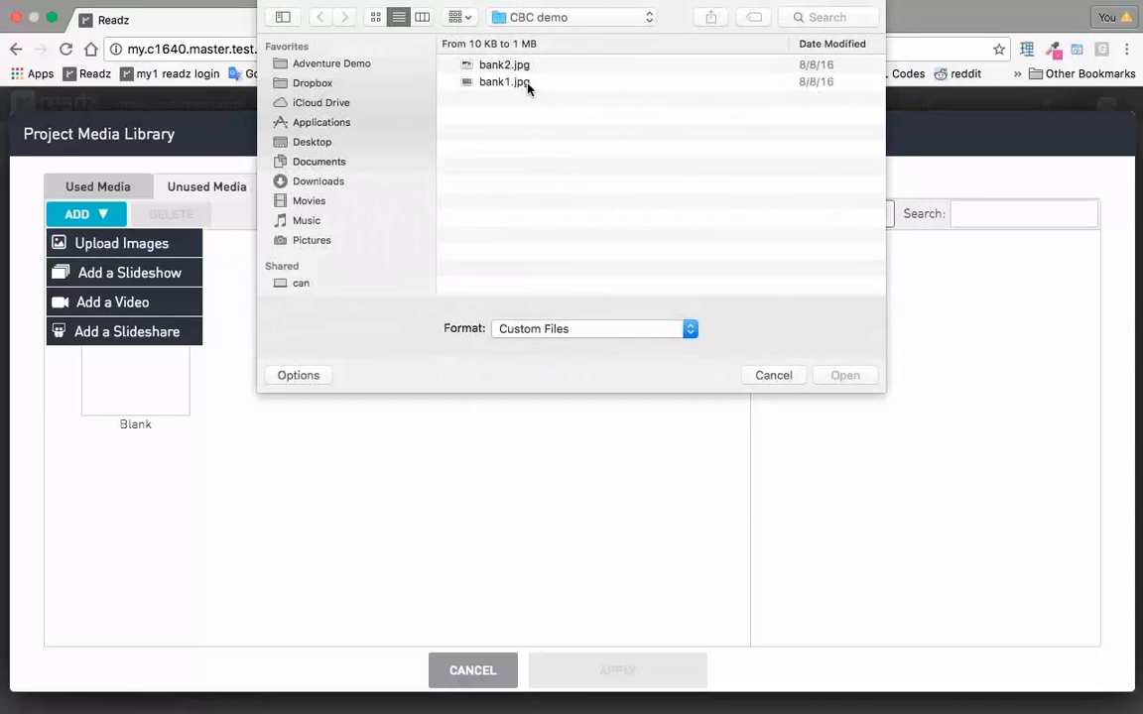
{"action": "left_click", "coordinate": [523, 83]}
{"action": "left_click", "coordinate": [523, 68], "text": "super"}
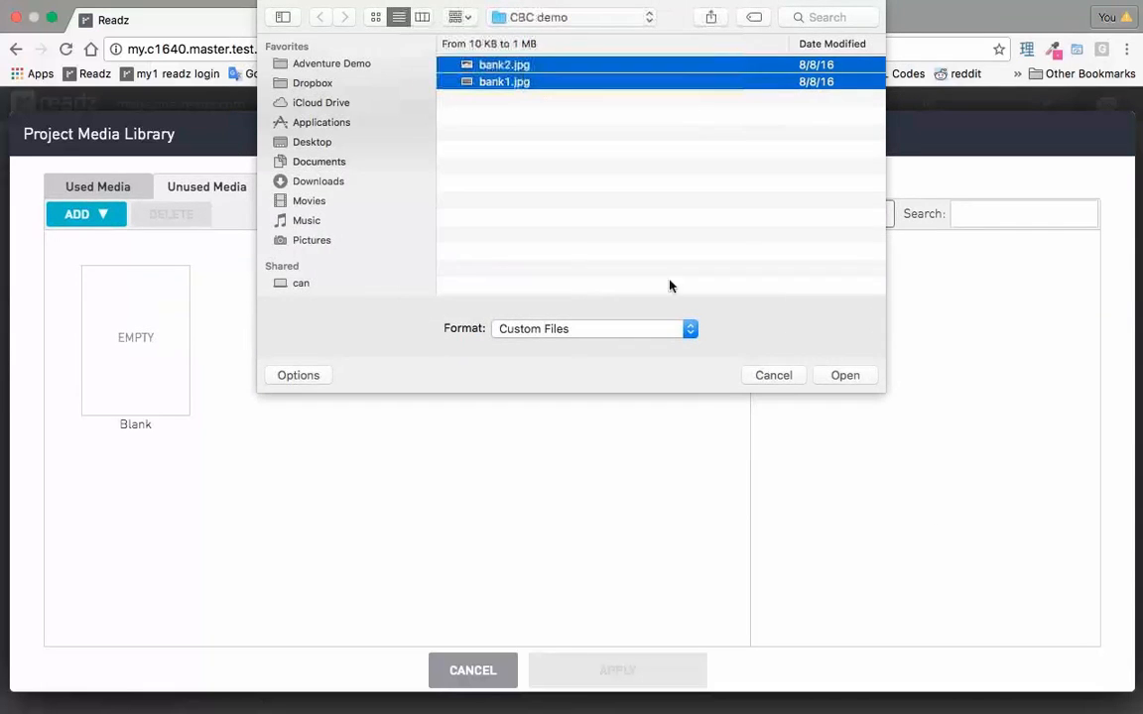
{"action": "left_click", "coordinate": [873, 375]}
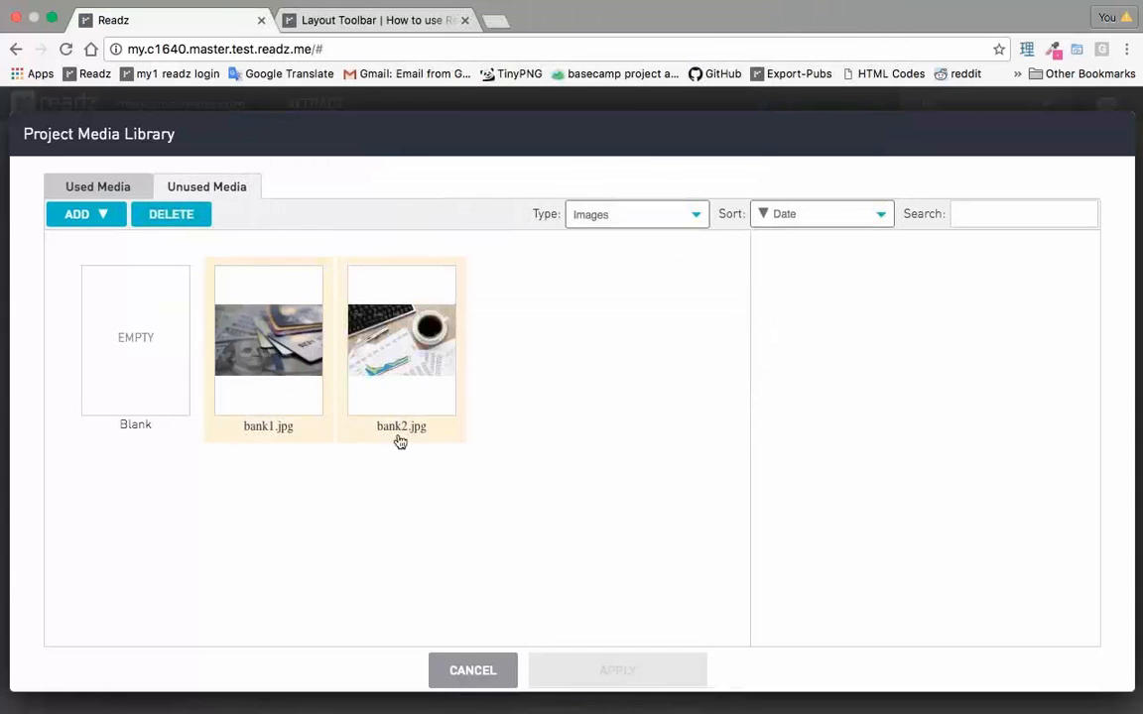
- Preview the two uploaded images and apply bank2.jpg as the page's main image
{"action": "left_click", "coordinate": [362, 302]}
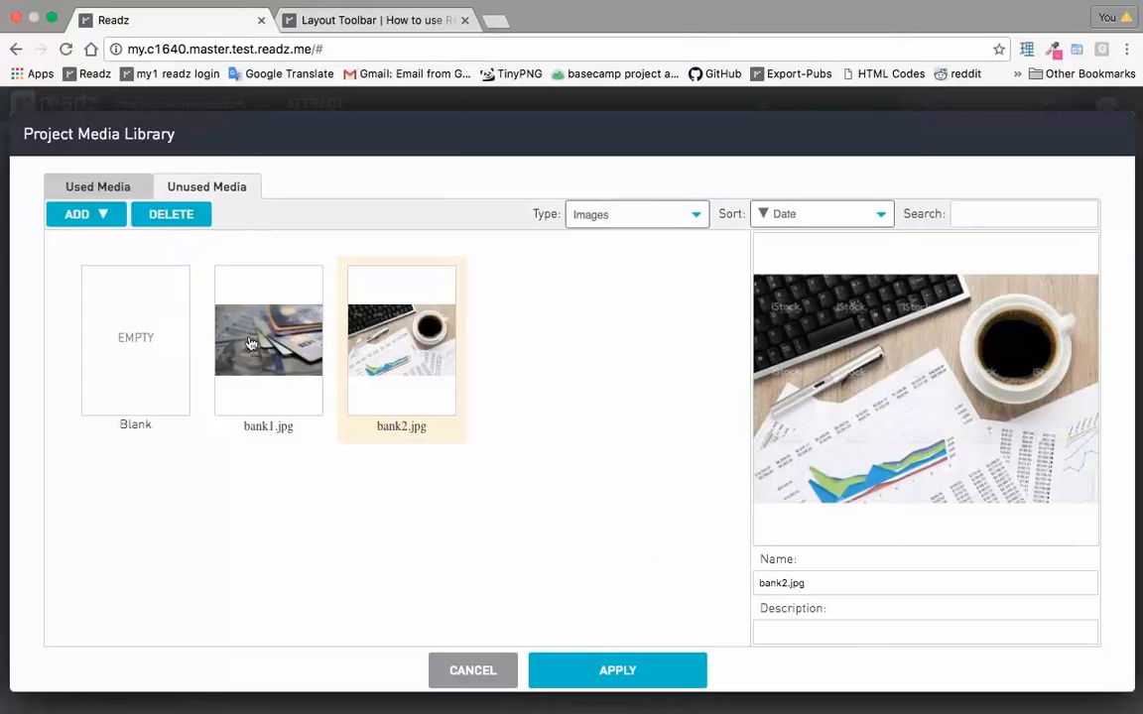
{"action": "left_click", "coordinate": [226, 310]}
{"action": "left_click", "coordinate": [79, 213]}
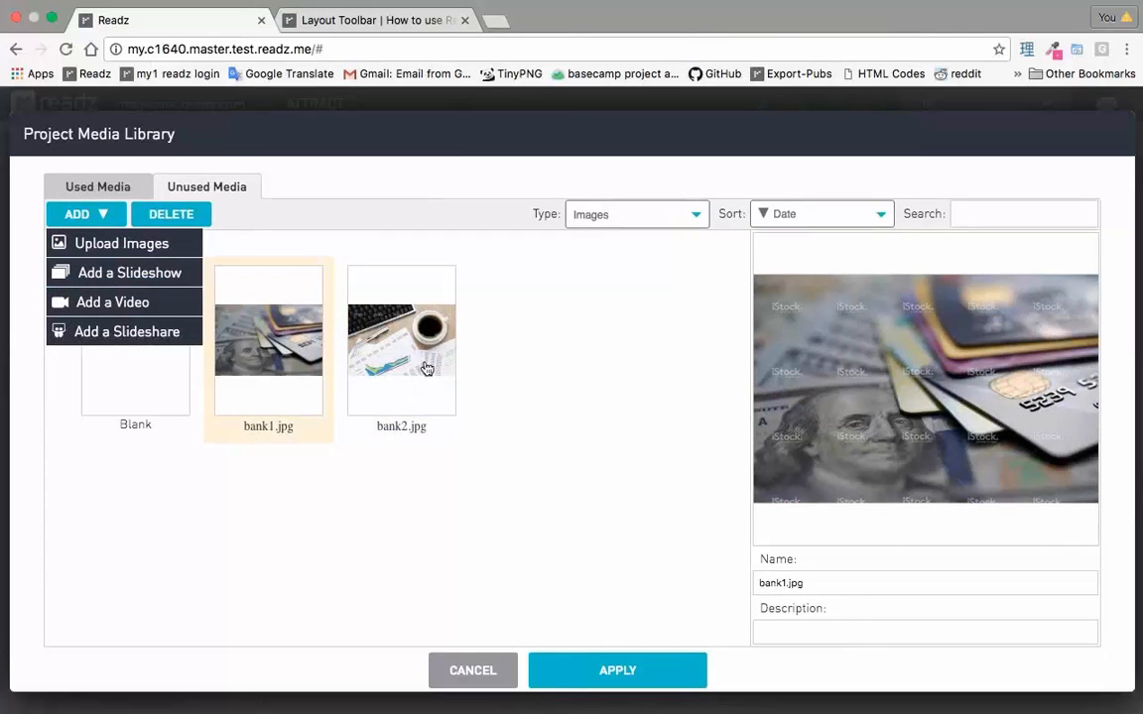
{"action": "left_click", "coordinate": [385, 336]}
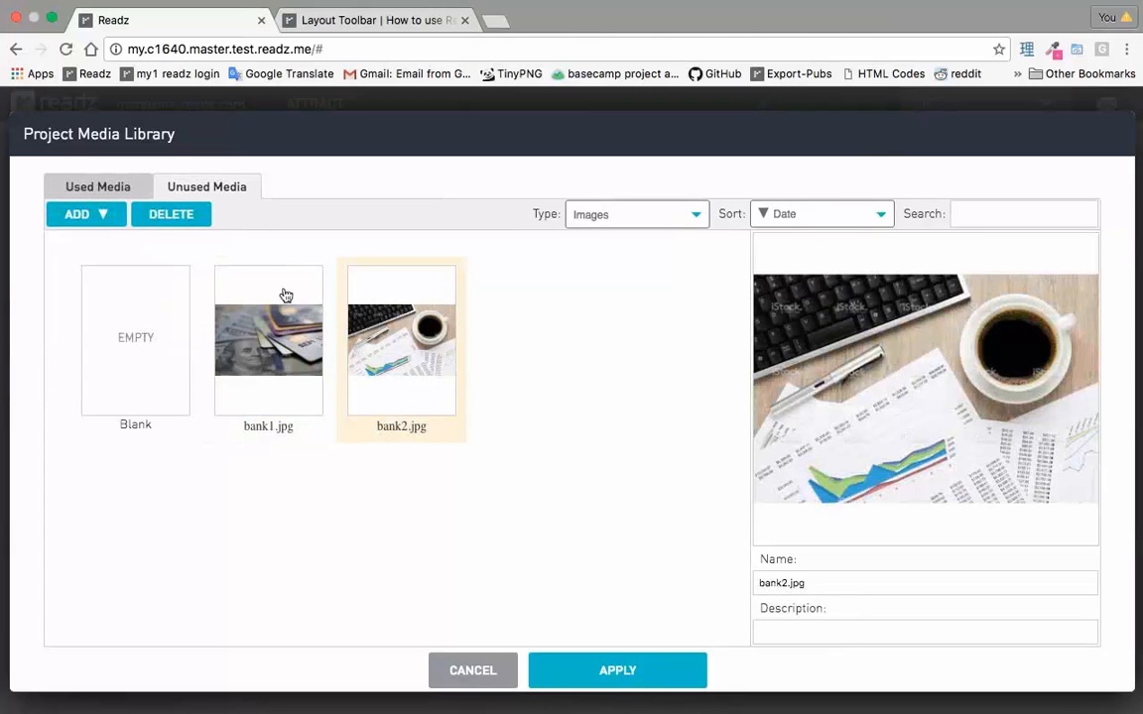
{"action": "left_click", "coordinate": [615, 670]}
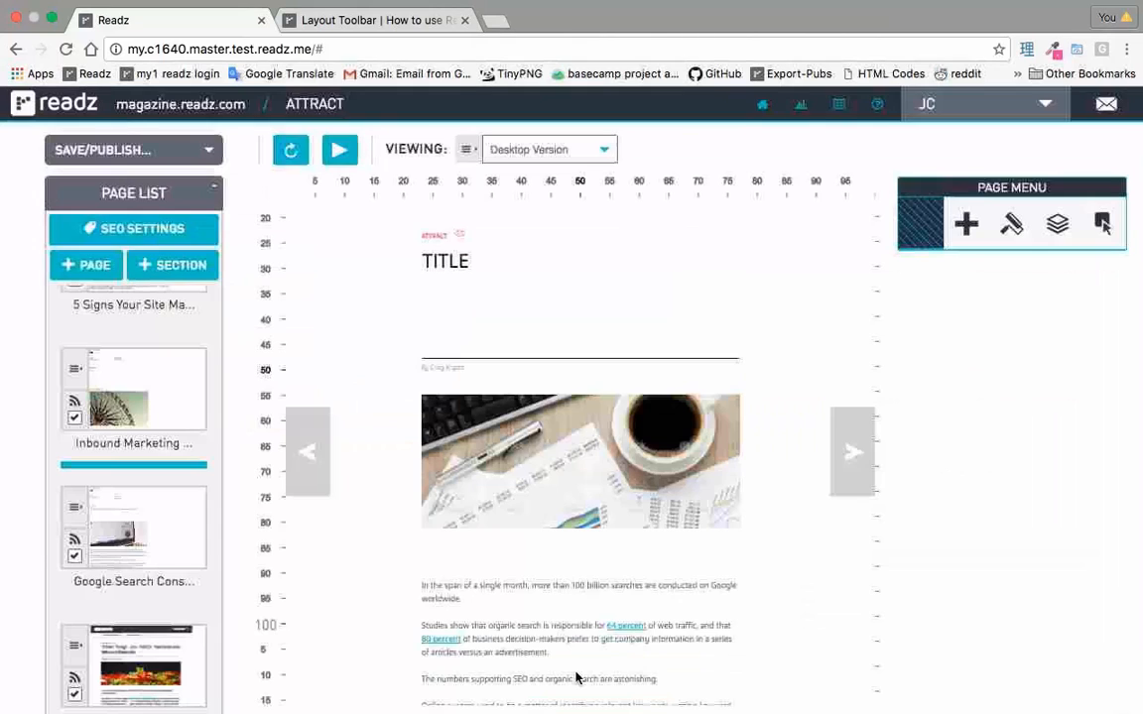
- Start a slideshow for the page's main image and add ARTICLE-21.jpg from the used media as a slide
{"action": "double_click", "coordinate": [588, 454]}
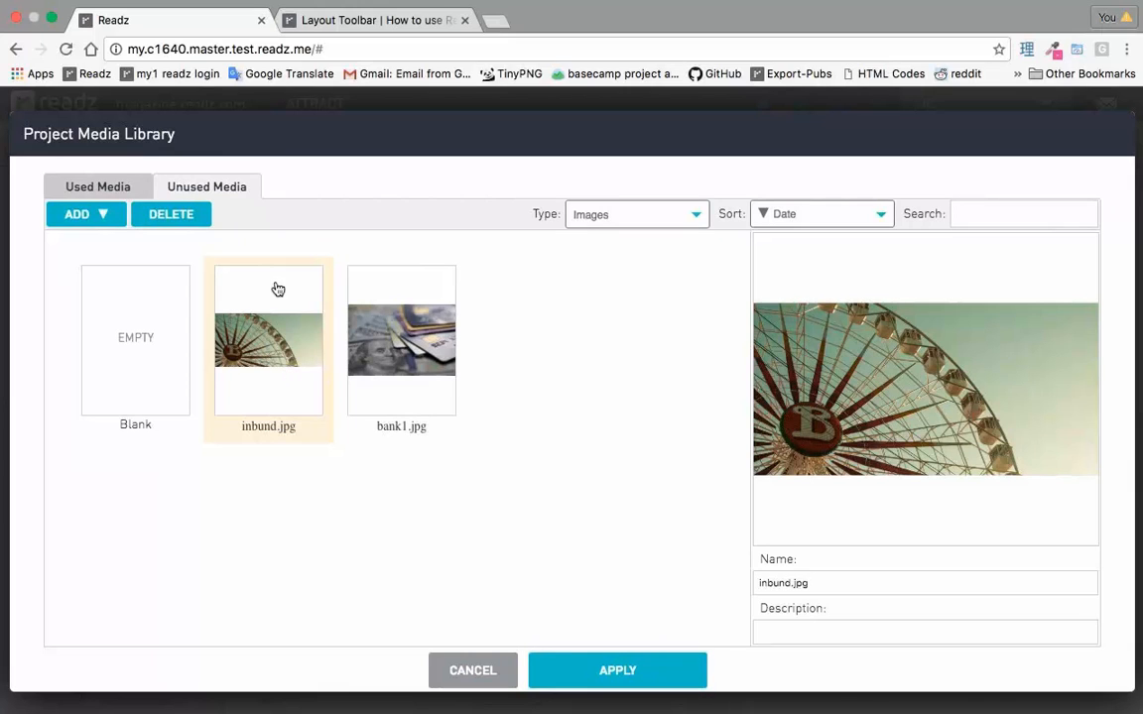
{"action": "left_click", "coordinate": [87, 213]}
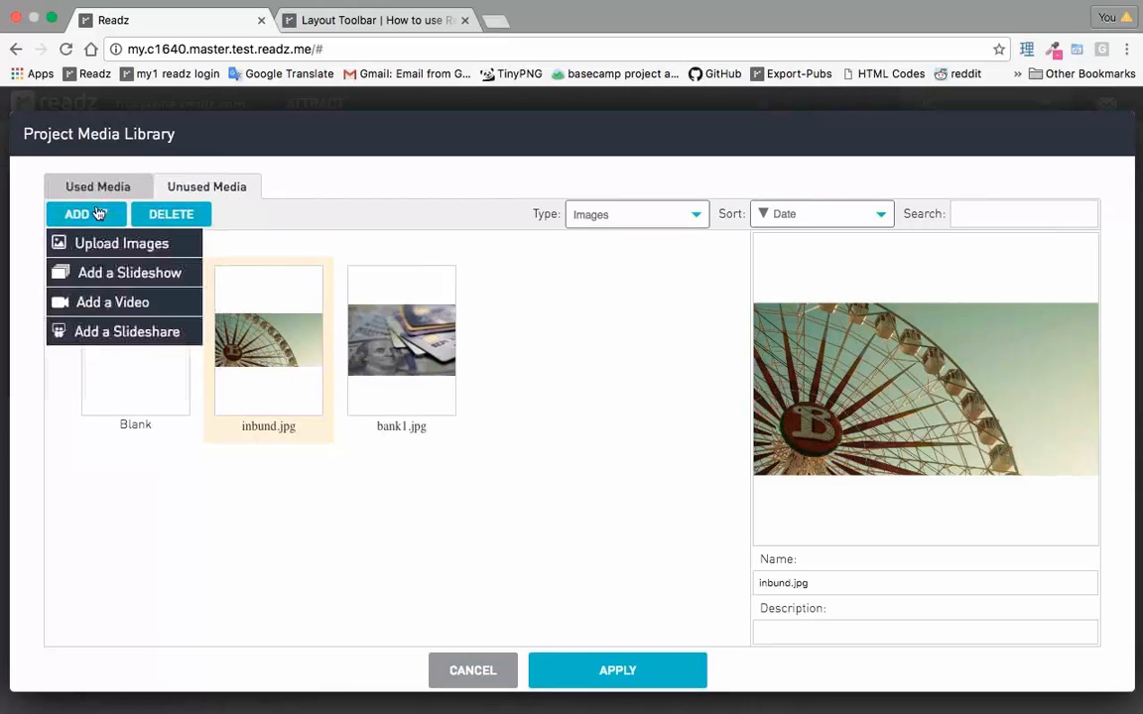
{"action": "left_click", "coordinate": [102, 274]}
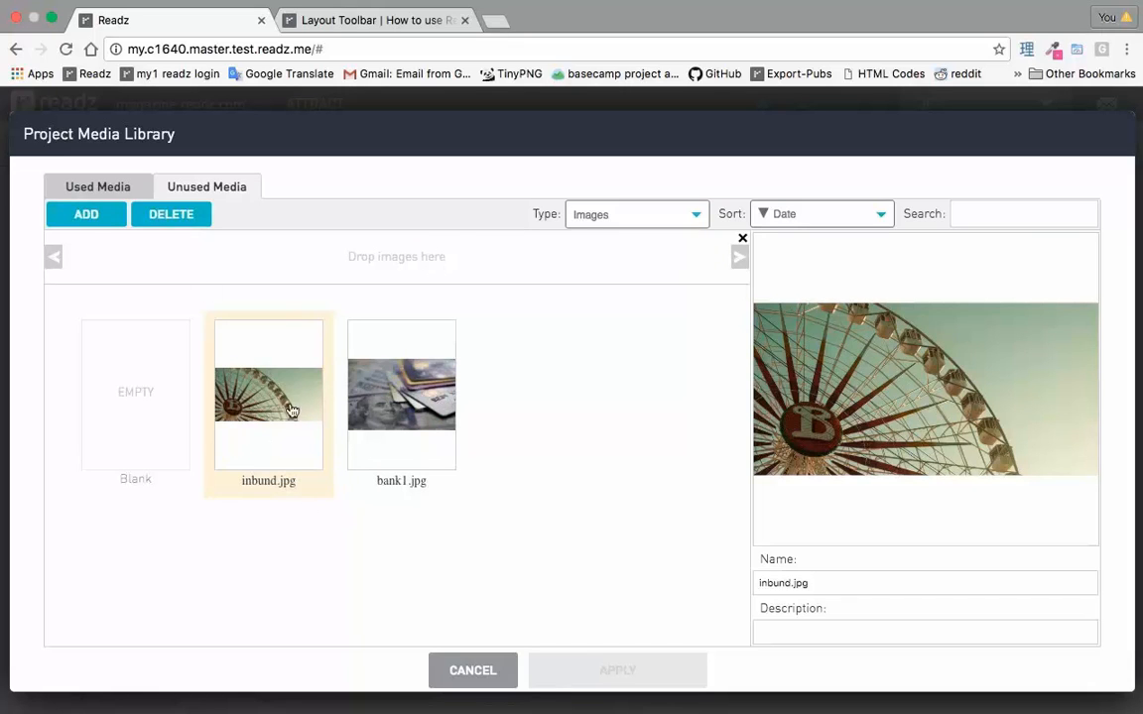
{"action": "left_click", "coordinate": [98, 188]}
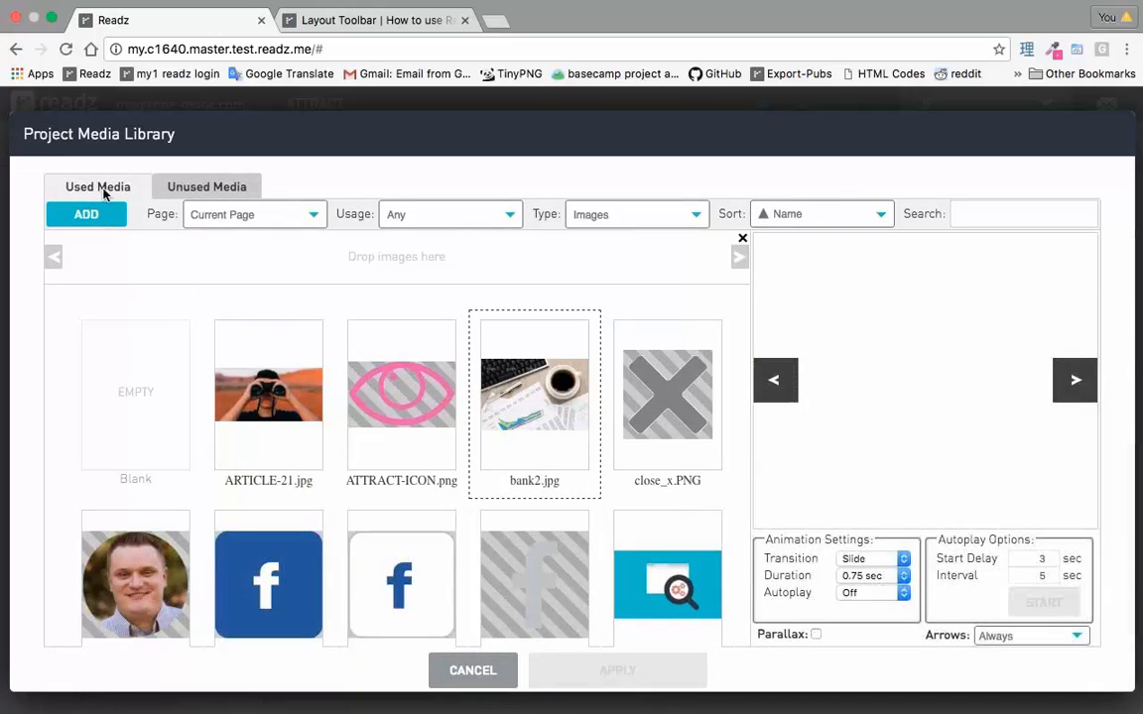
{"action": "left_click", "coordinate": [191, 187]}
{"action": "left_click", "coordinate": [107, 191]}
{"action": "left_click_drag", "start_coordinate": [244, 372], "coordinate": [280, 270]}
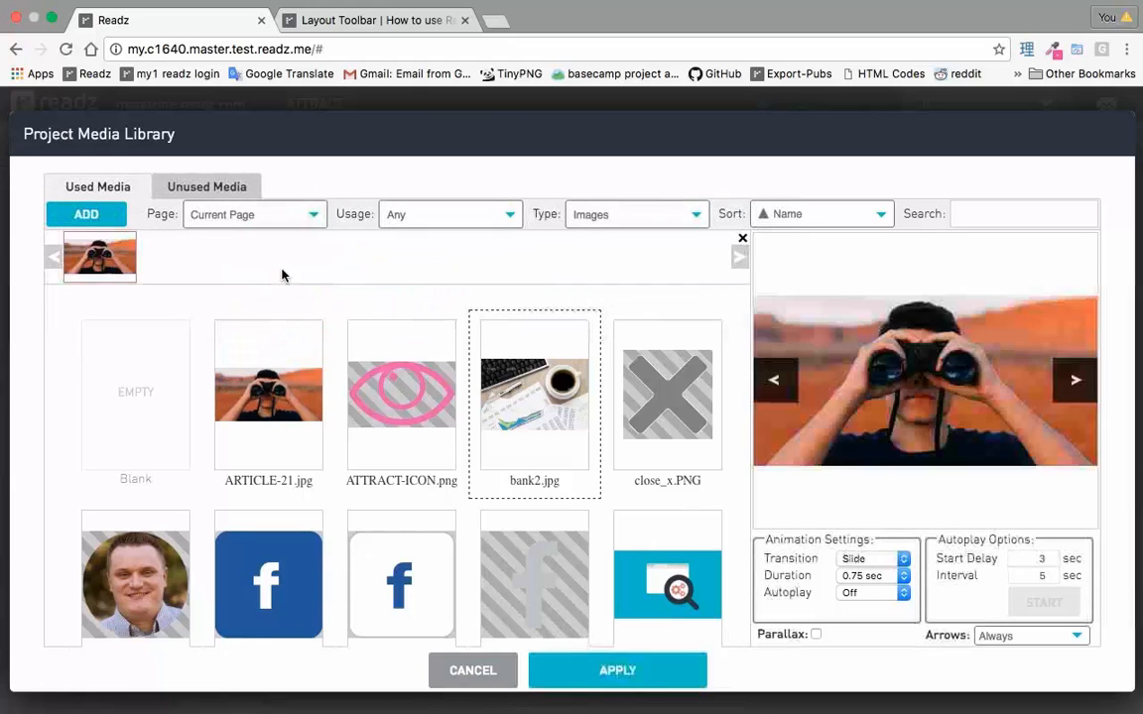
- Add the unused inbund.jpg and bank1.jpg to the slideshow and order the slides as inbund.jpg, bank1.jpg, ARTICLE-21.jpg
{"action": "left_click", "coordinate": [215, 189]}
{"action": "left_click_drag", "start_coordinate": [242, 337], "coordinate": [266, 268]}
{"action": "left_click_drag", "start_coordinate": [377, 372], "coordinate": [327, 264]}
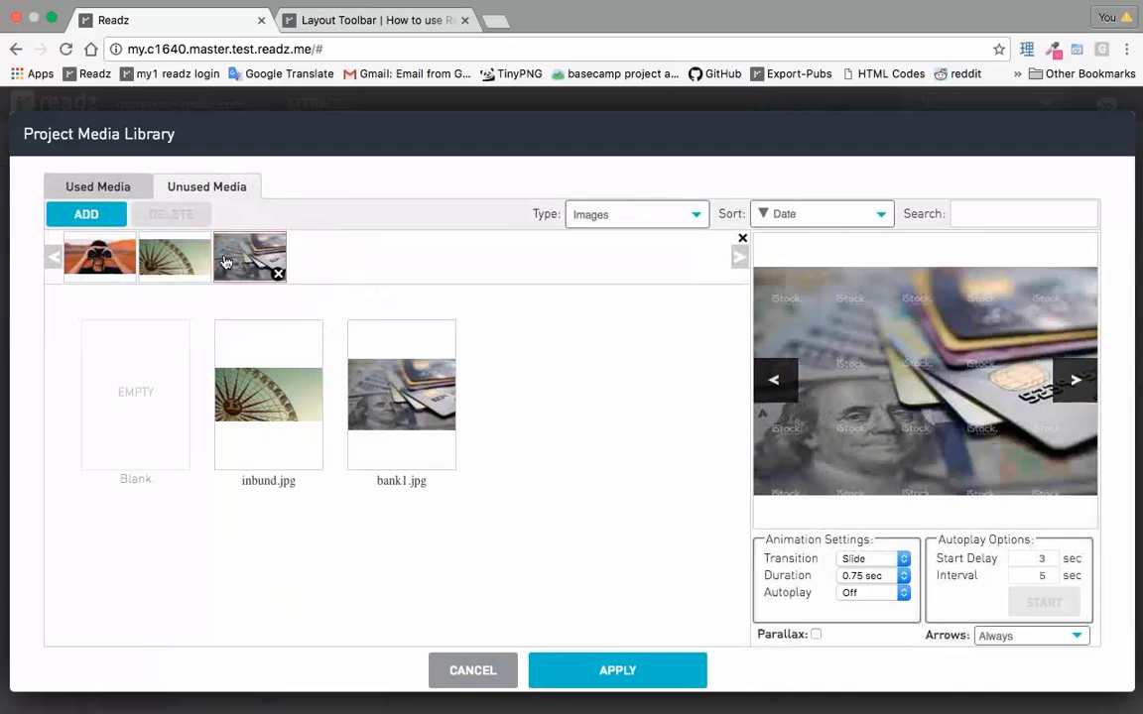
{"action": "left_click_drag", "start_coordinate": [251, 263], "coordinate": [183, 262]}
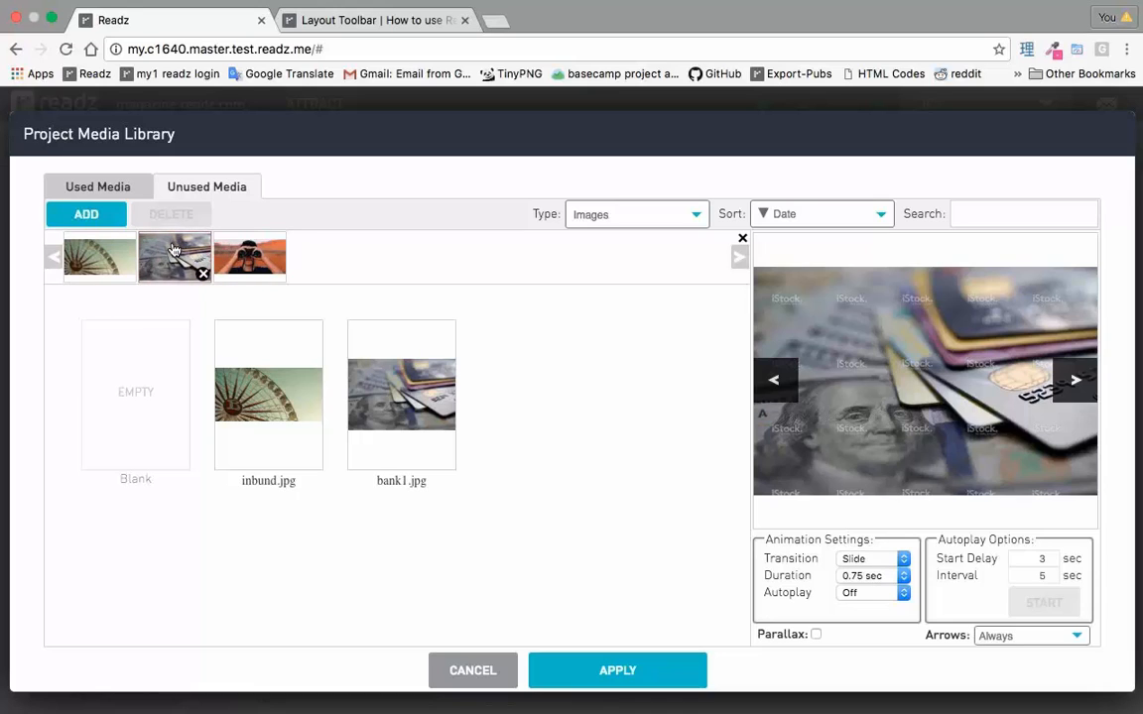
{"action": "left_click", "coordinate": [249, 256]}
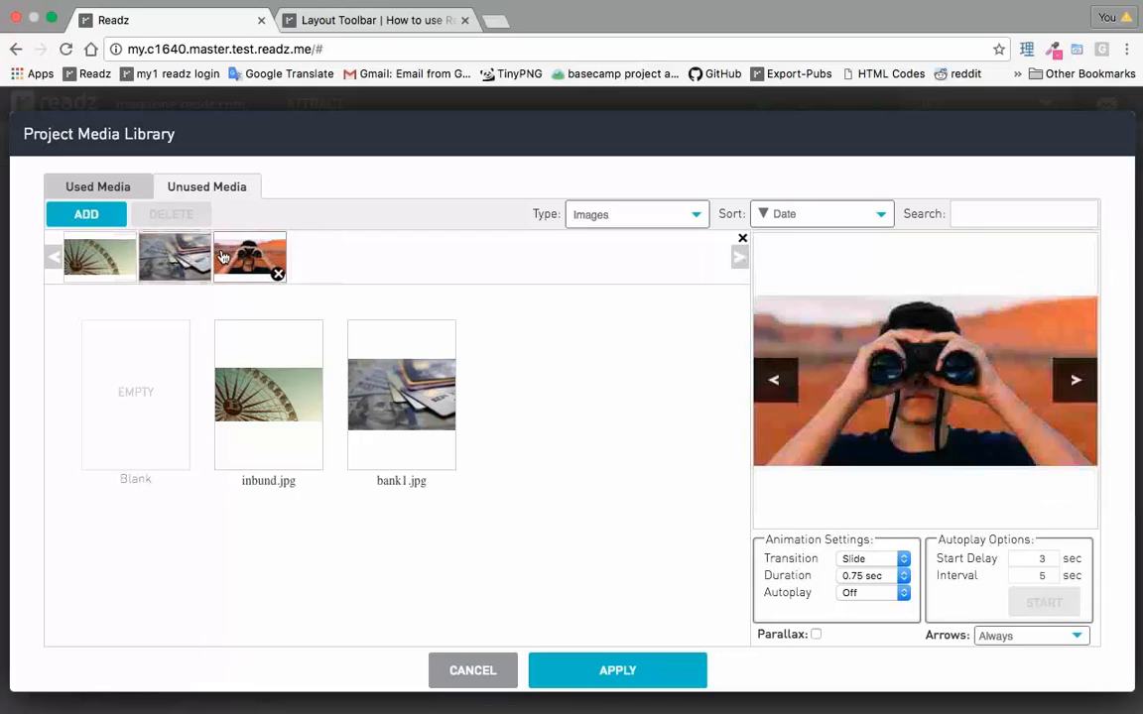
{"action": "left_click", "coordinate": [99, 256]}
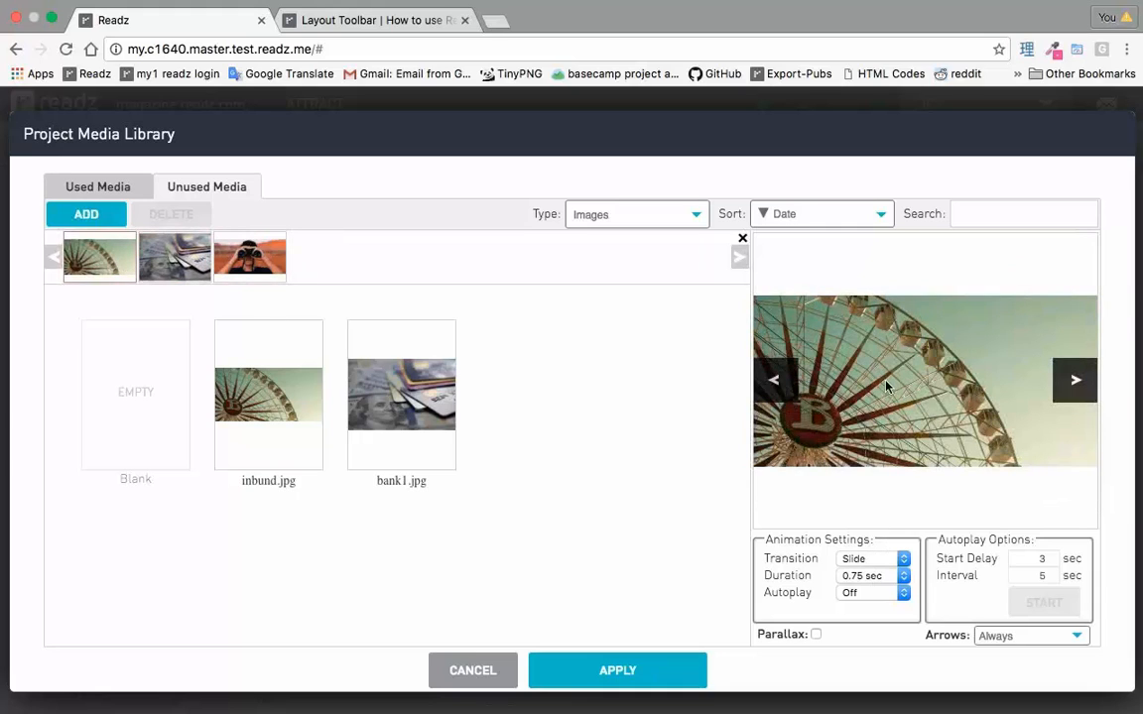
- Set the slideshow transition to Fade, preview the slides and apply the slideshow to the page
{"action": "left_click", "coordinate": [906, 561]}
{"action": "left_click", "coordinate": [898, 571]}
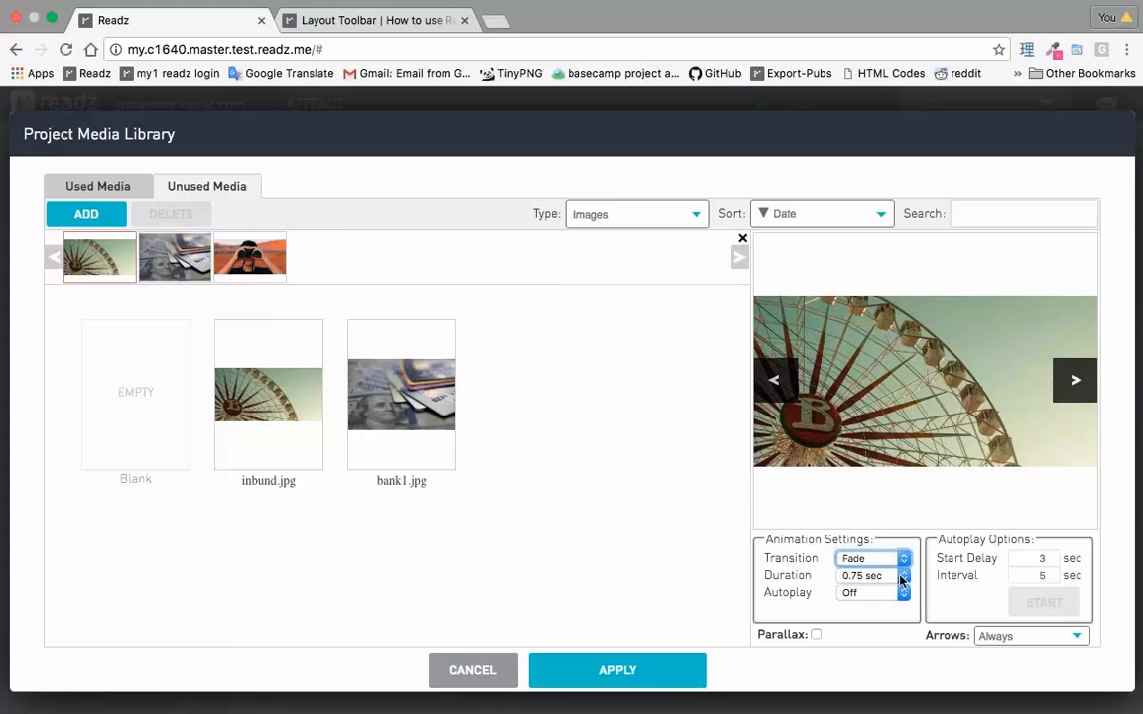
{"action": "left_click", "coordinate": [1073, 383]}
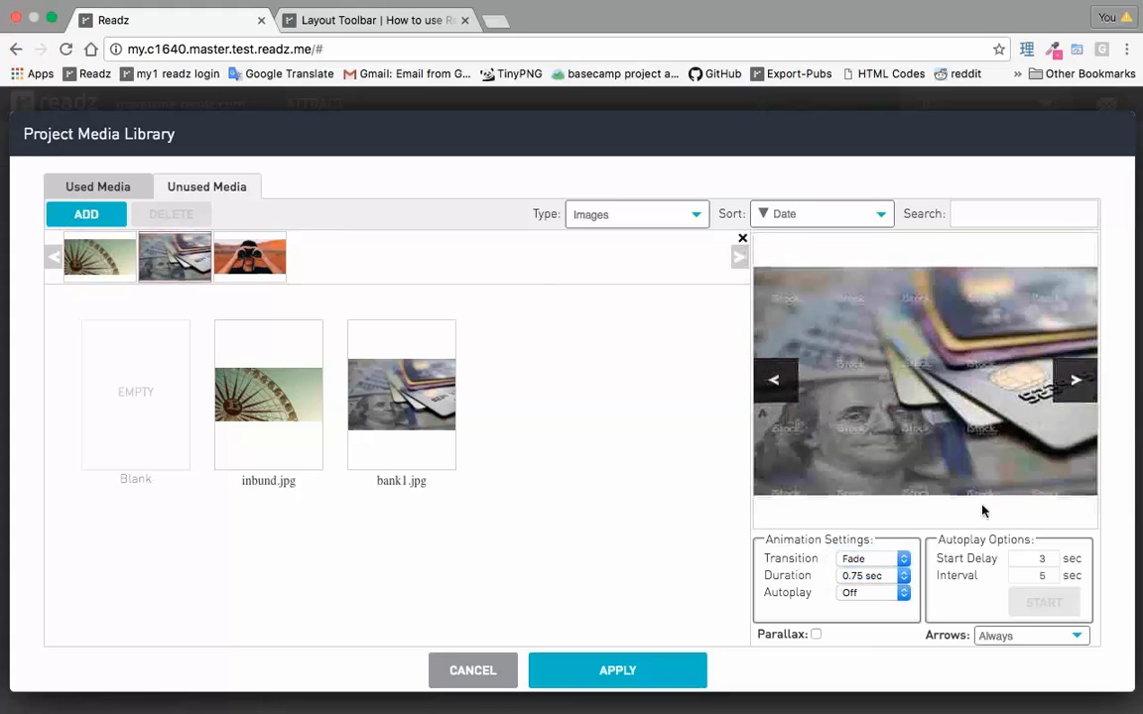
{"action": "left_click", "coordinate": [900, 595]}
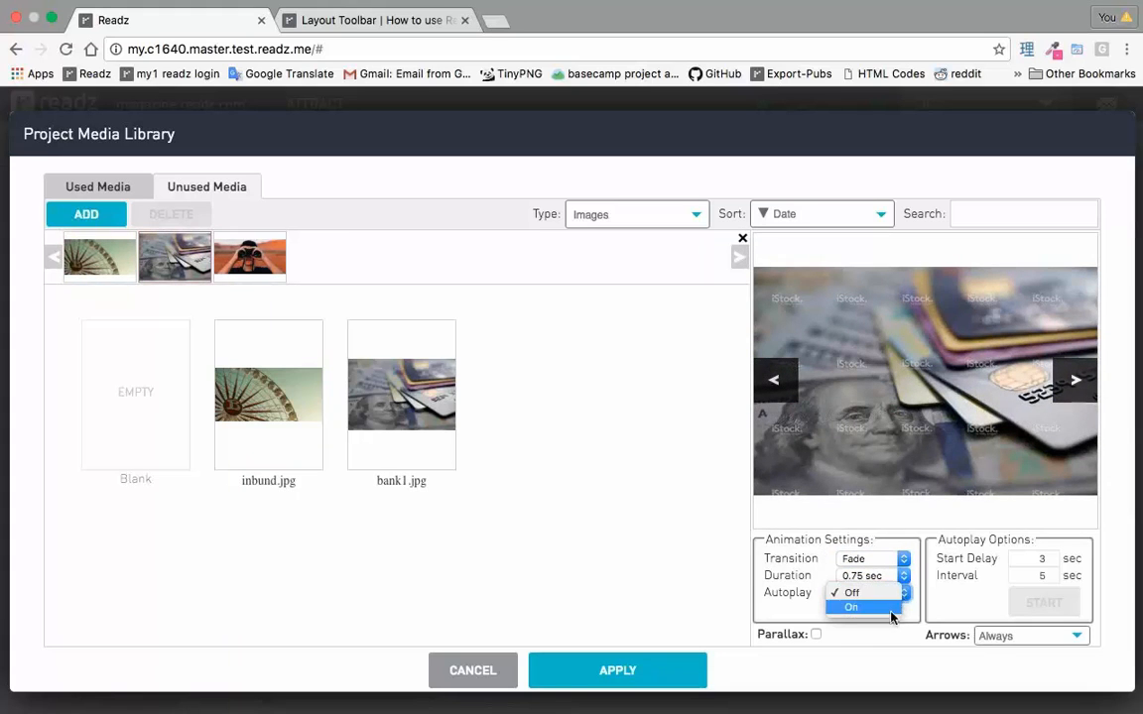
{"action": "left_click", "coordinate": [926, 572]}
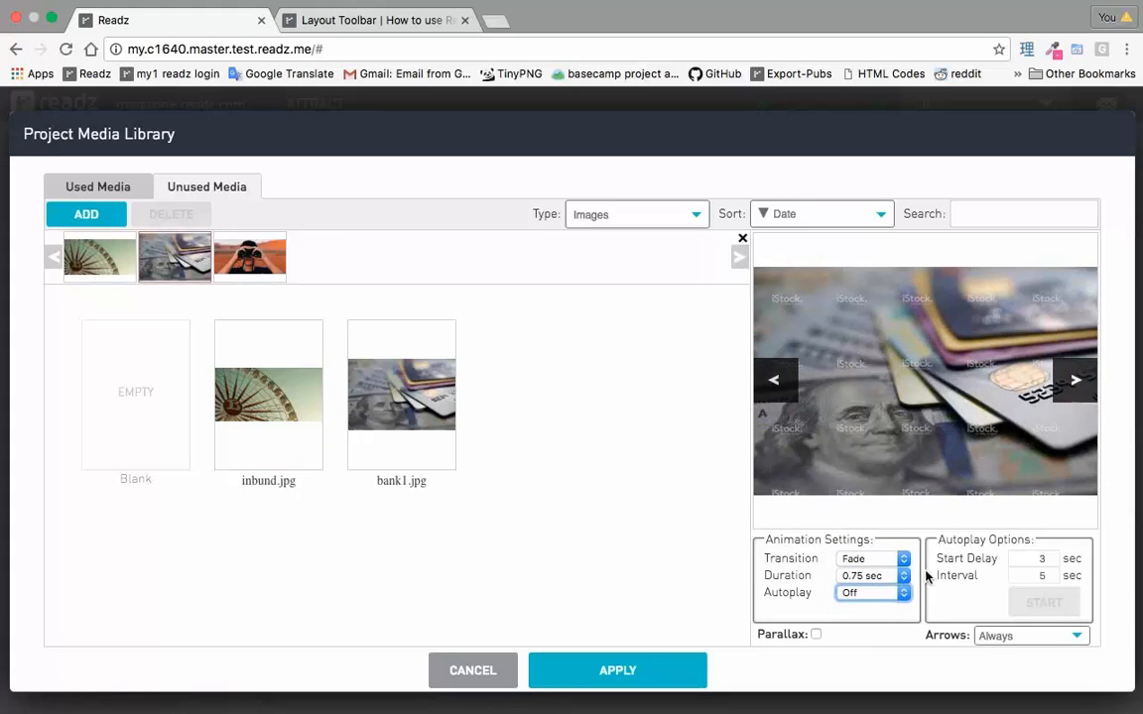
{"action": "left_click", "coordinate": [1075, 380]}
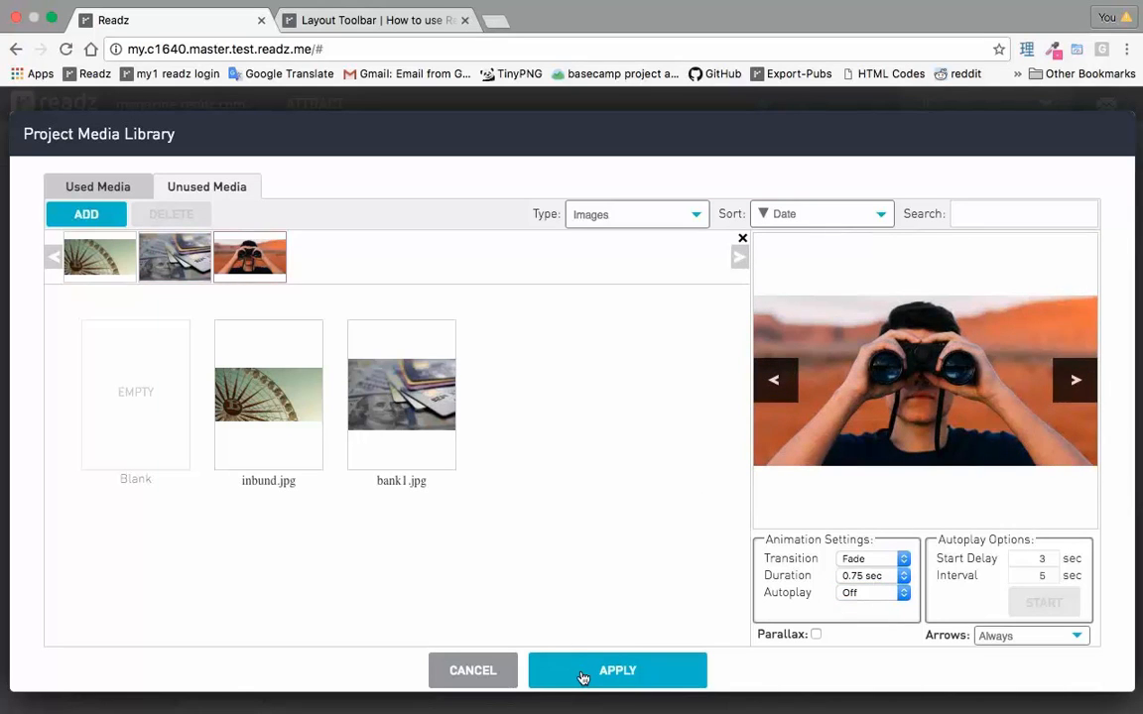
{"action": "left_click", "coordinate": [583, 672]}
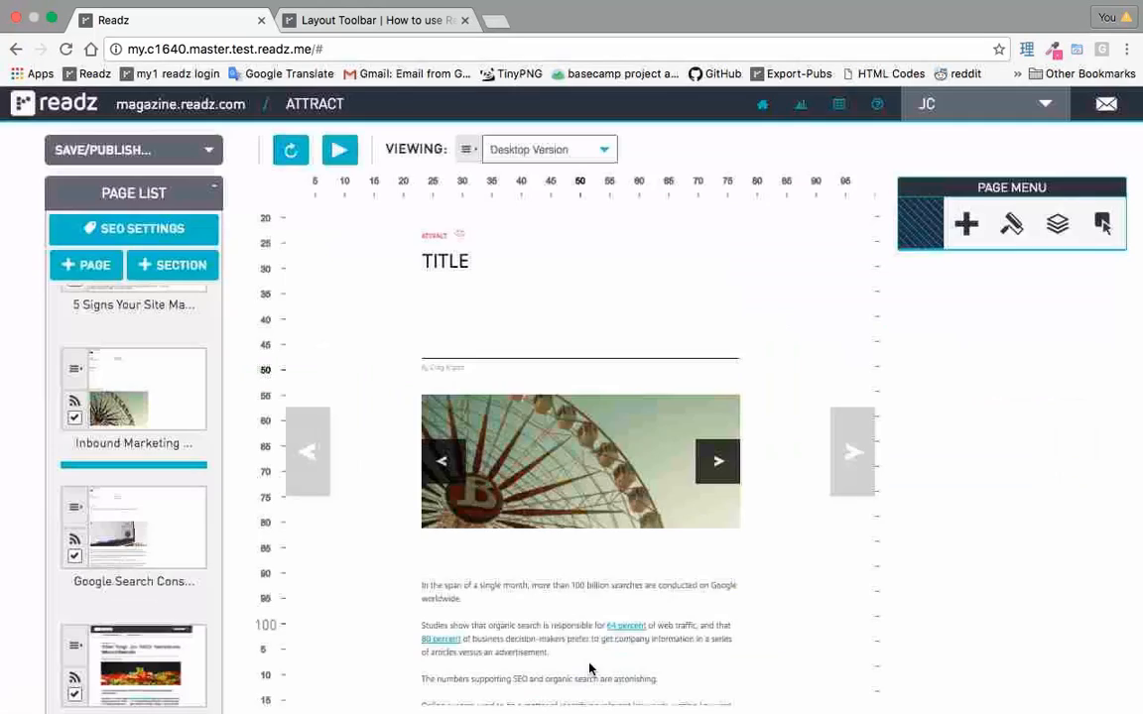
{"action": "left_click", "coordinate": [706, 479]}
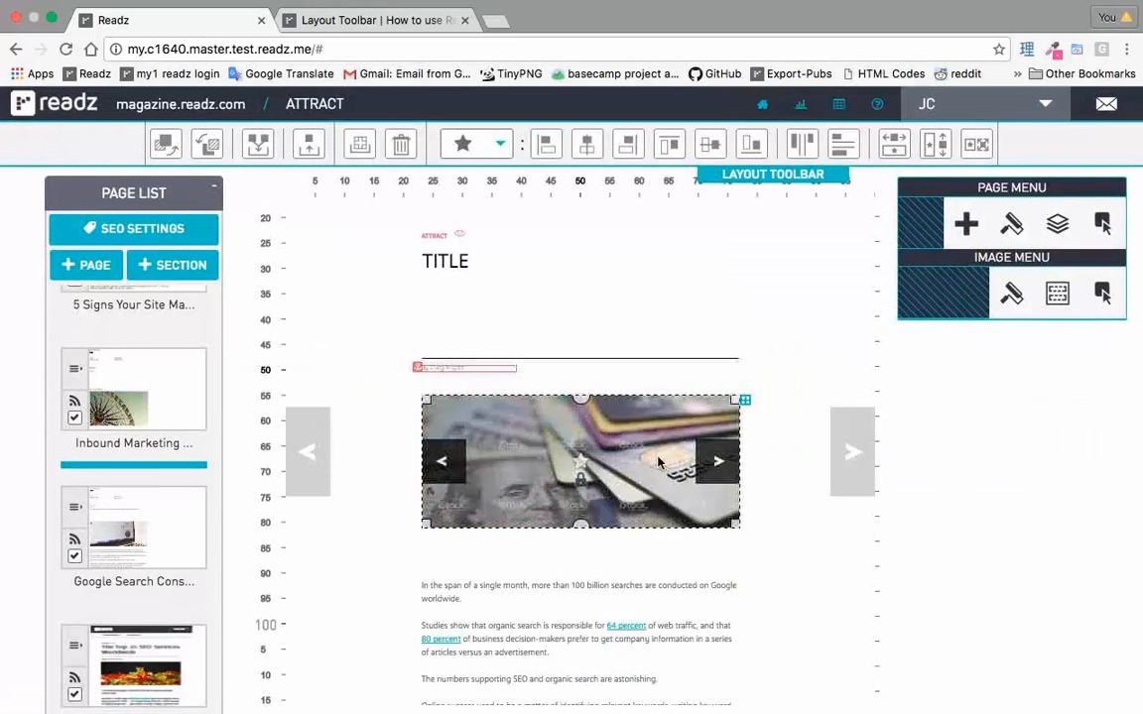
- Reopen the main image's slideshow in the media library and set its arrows to Never
{"action": "double_click", "coordinate": [655, 462]}
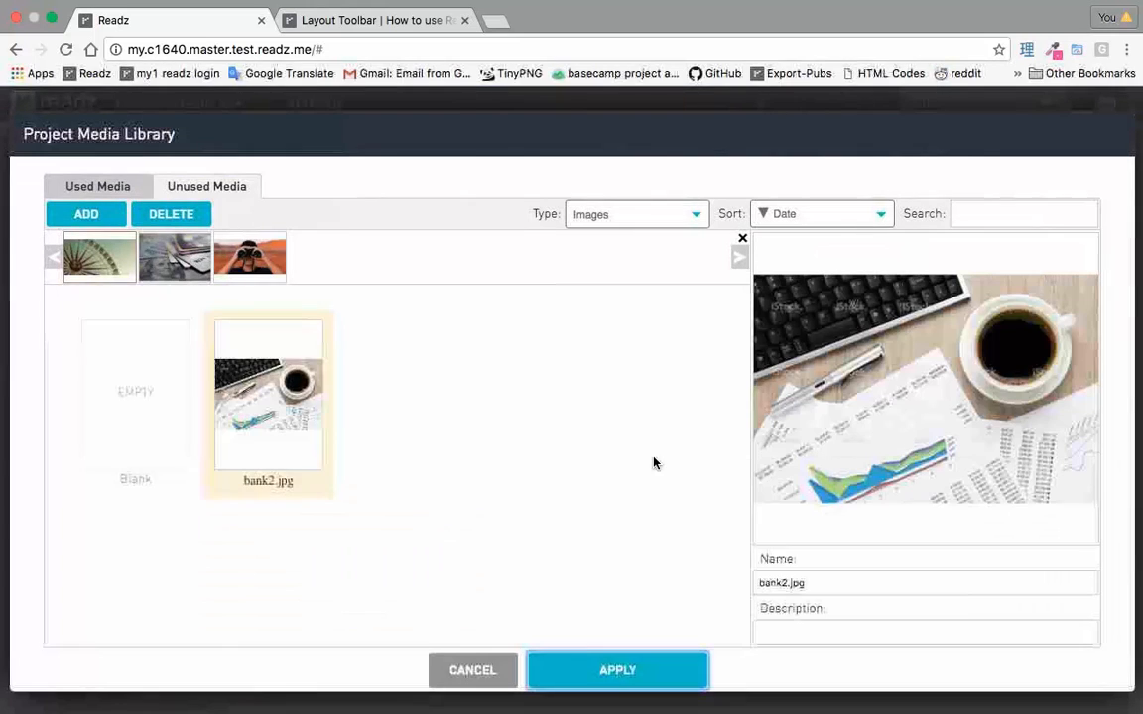
{"action": "mouse_move", "coordinate": [109, 249]}
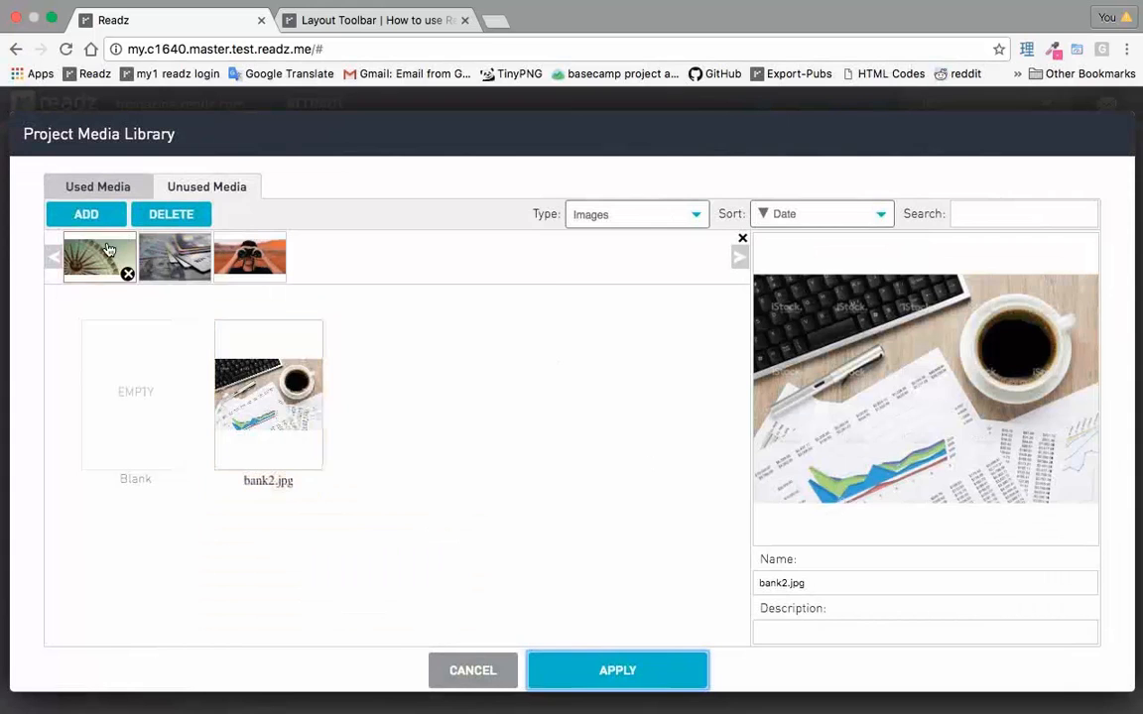
{"action": "left_click", "coordinate": [149, 255]}
{"action": "left_click", "coordinate": [114, 243]}
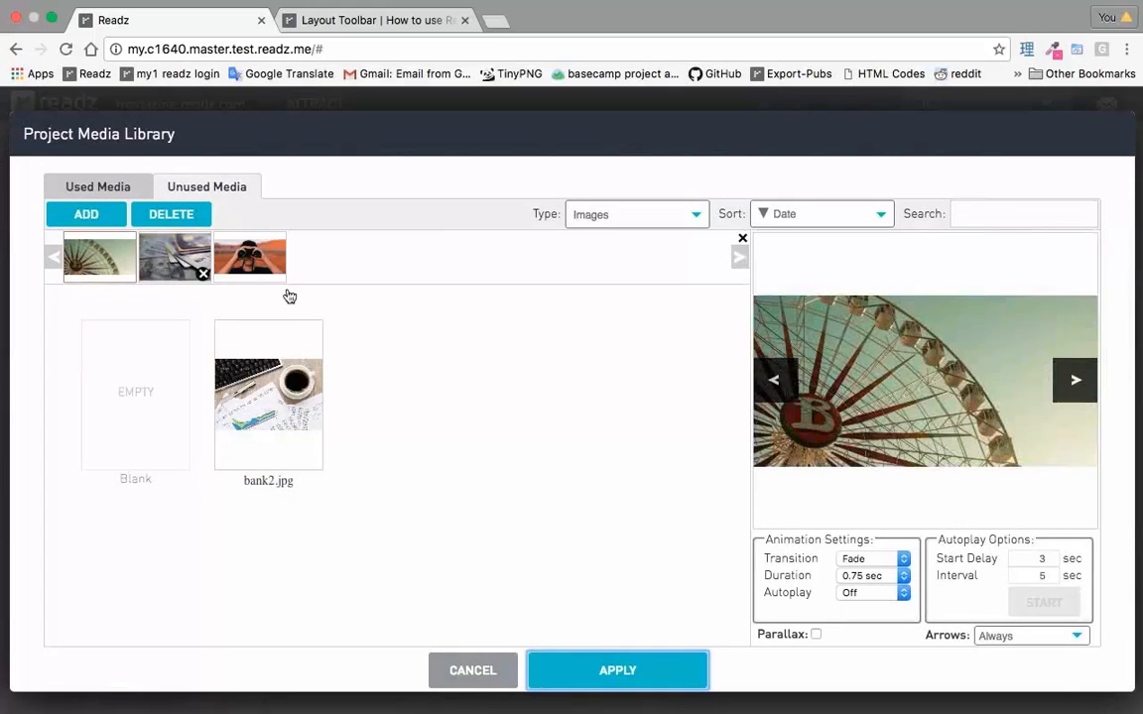
{"action": "left_click", "coordinate": [1027, 640]}
{"action": "left_click", "coordinate": [1004, 676]}
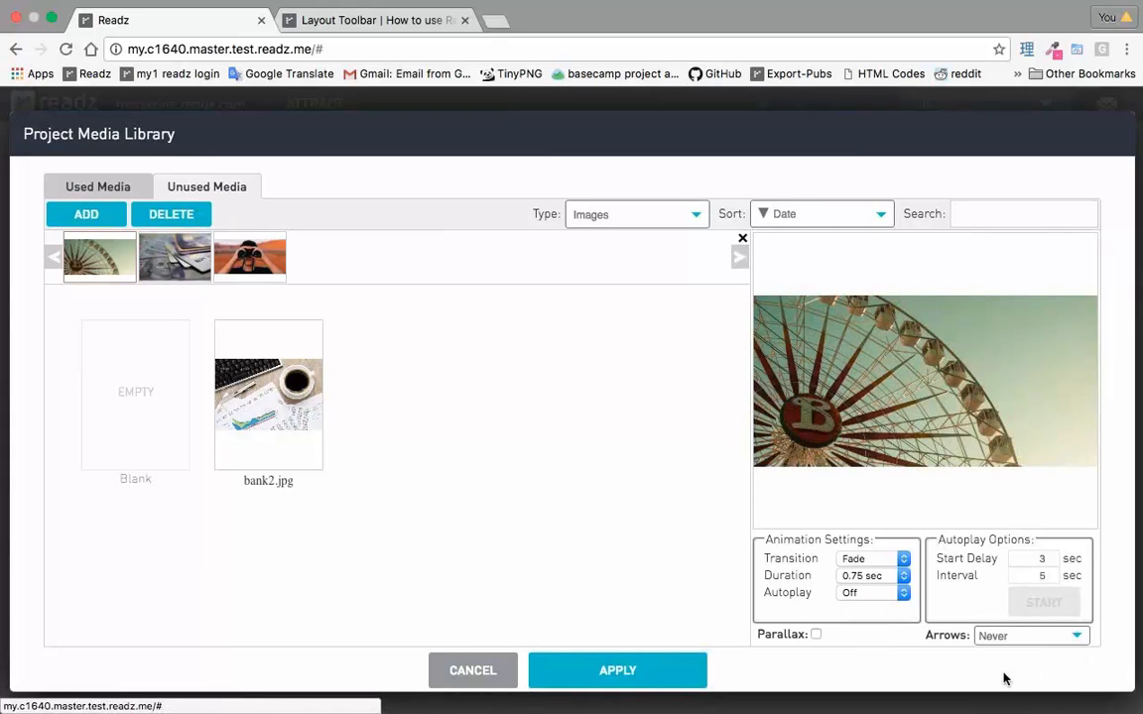
- Try to turn the slideshow's autoplay On and apply the slideshow settings to the page
{"action": "left_click", "coordinate": [854, 597]}
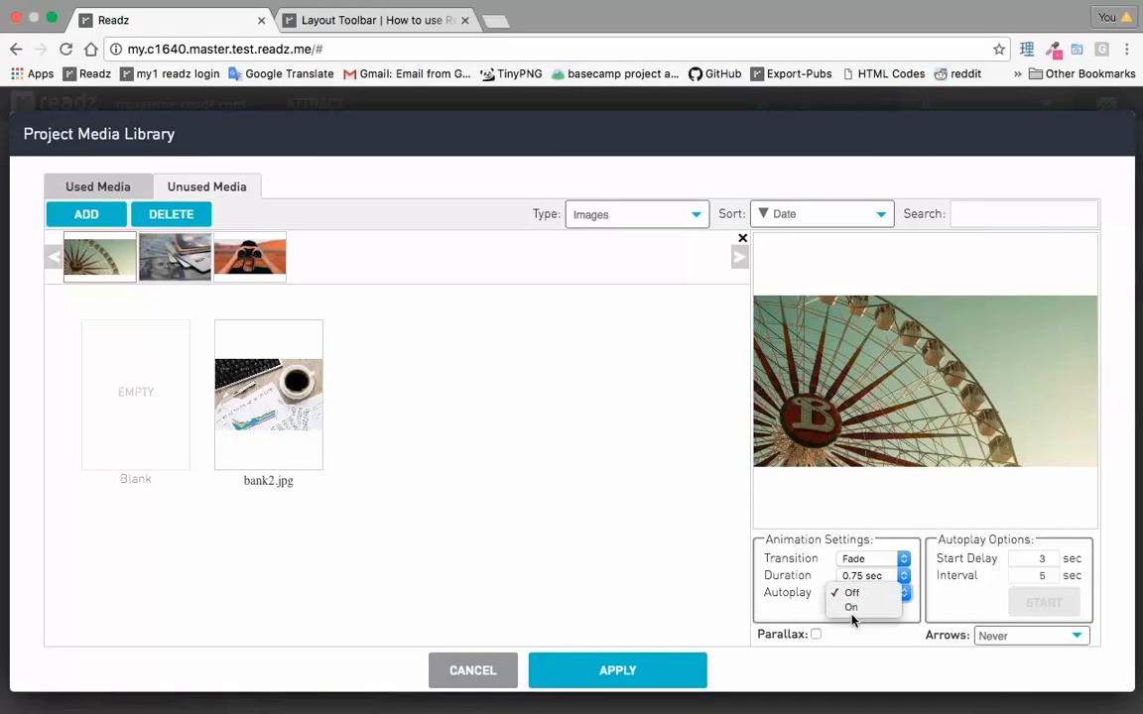
{"action": "left_click", "coordinate": [854, 610]}
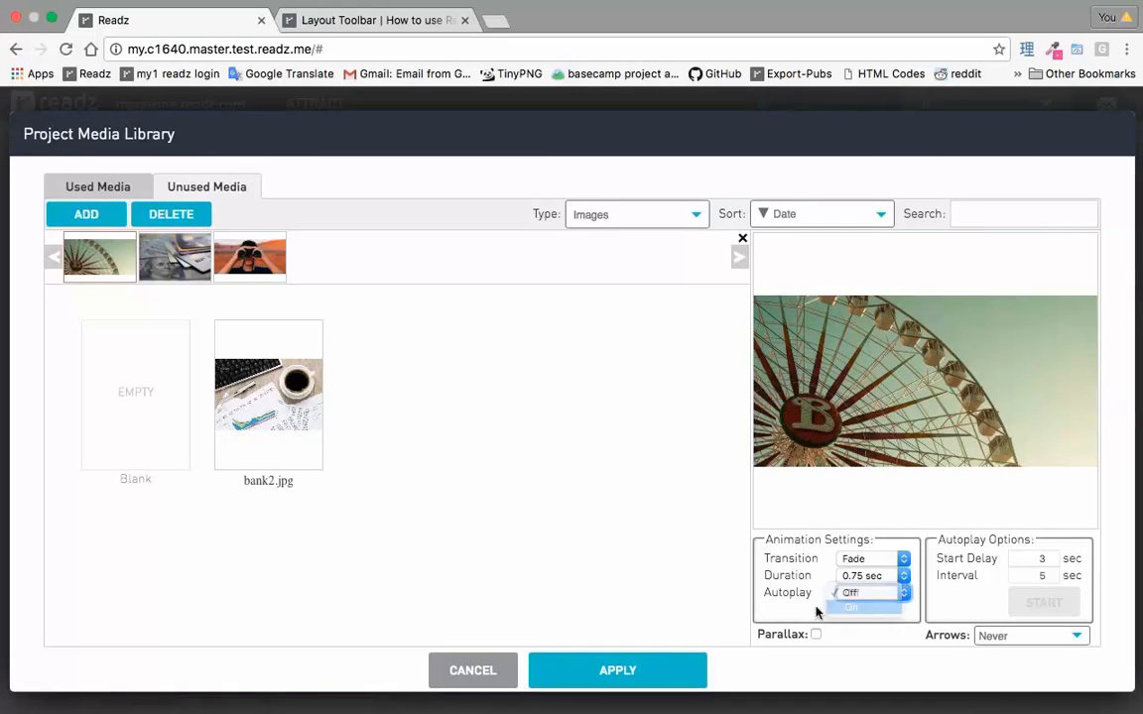
{"action": "left_click", "coordinate": [591, 668]}
{"action": "left_click", "coordinate": [723, 466]}
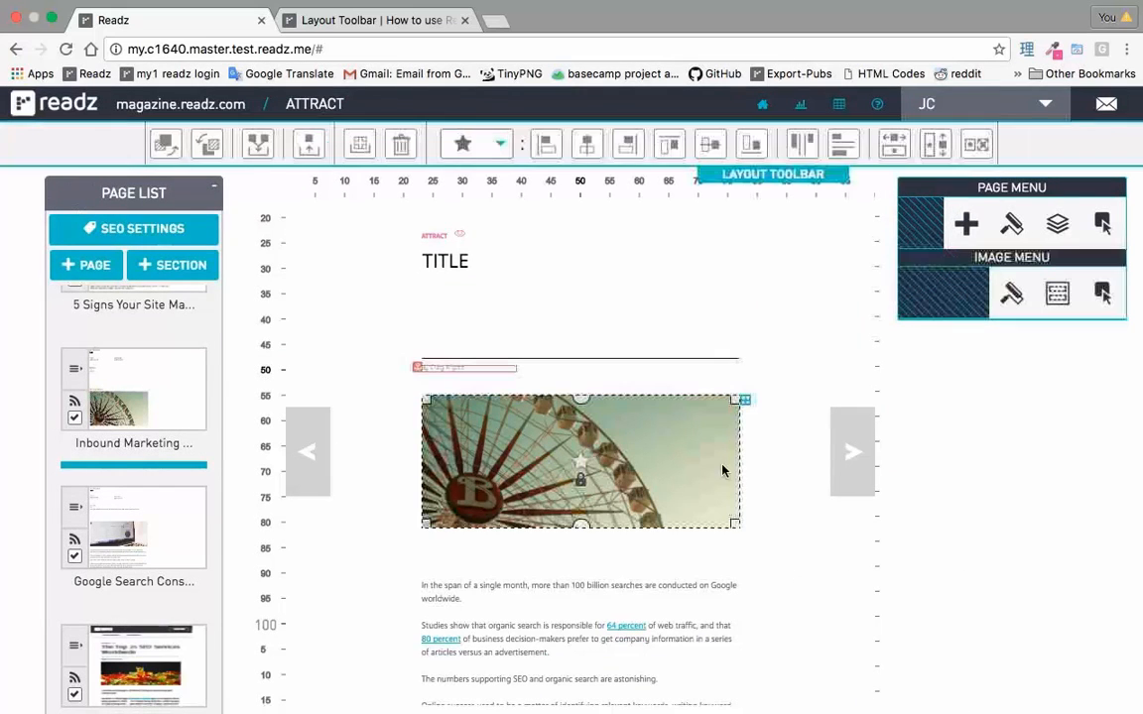
- Examine how the slideshow's images are marked among the current page's used media, and close the library without changes
{"action": "double_click", "coordinate": [668, 450]}
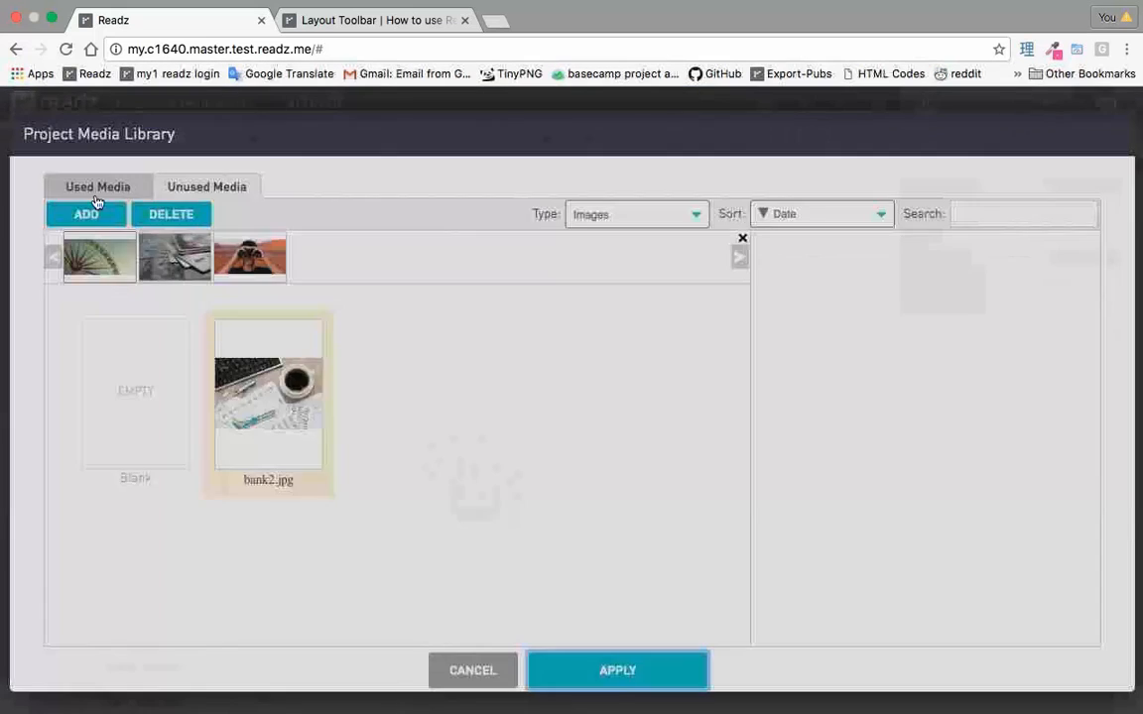
{"action": "scroll", "coordinate": [459, 462], "scroll_direction": "down", "scroll_amount": 15}
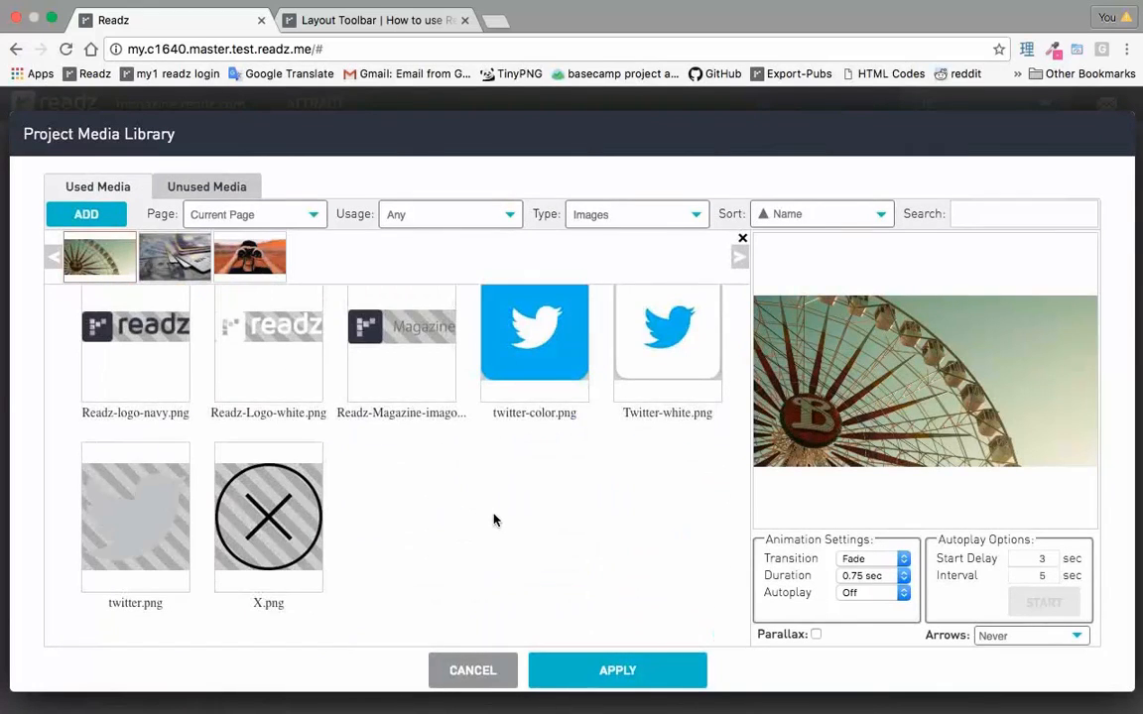
{"action": "scroll", "coordinate": [494, 520], "scroll_direction": "up", "scroll_amount": 15}
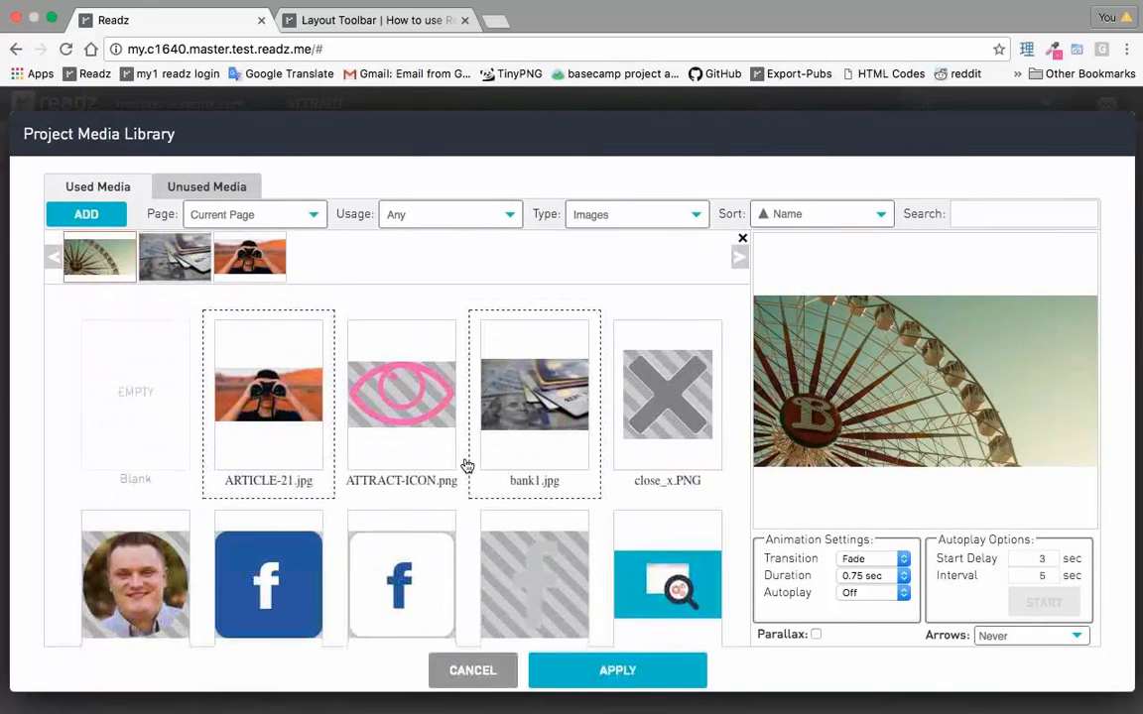
{"action": "scroll", "coordinate": [523, 365], "scroll_direction": "down", "scroll_amount": 3}
{"action": "scroll", "coordinate": [454, 408], "scroll_direction": "up", "scroll_amount": 3}
{"action": "scroll", "coordinate": [549, 335], "scroll_direction": "down", "scroll_amount": 6}
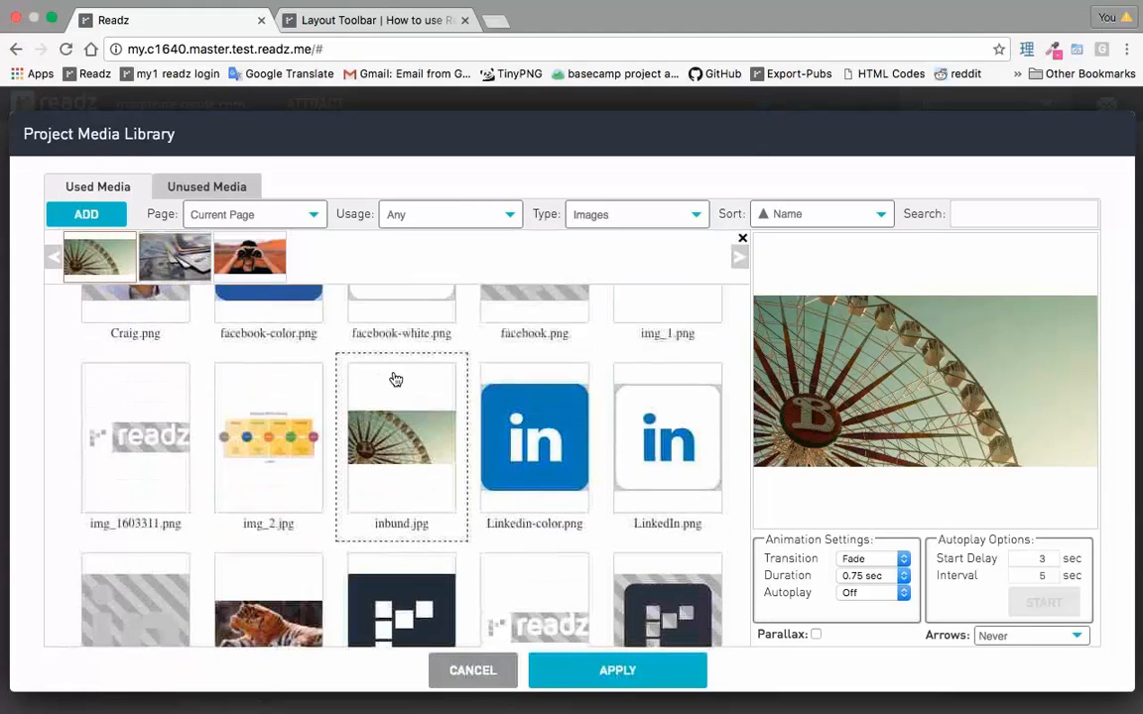
{"action": "scroll", "coordinate": [422, 506], "scroll_direction": "up", "scroll_amount": 6}
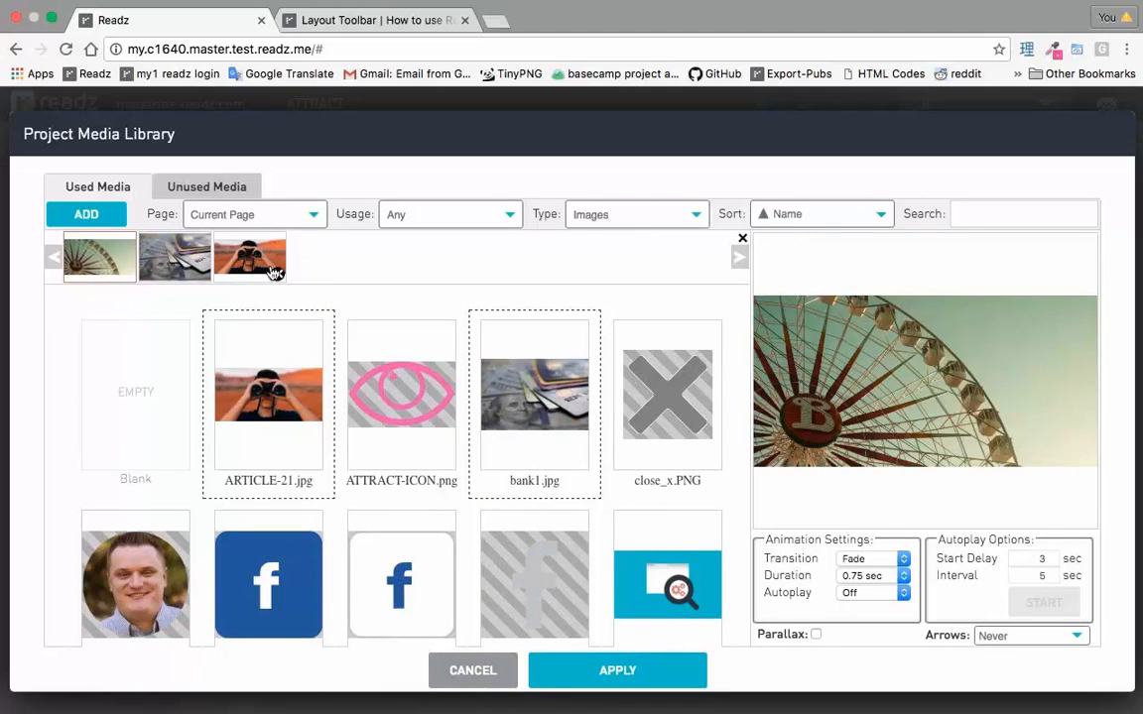
{"action": "mouse_move", "coordinate": [202, 279]}
{"action": "left_click", "coordinate": [482, 670]}
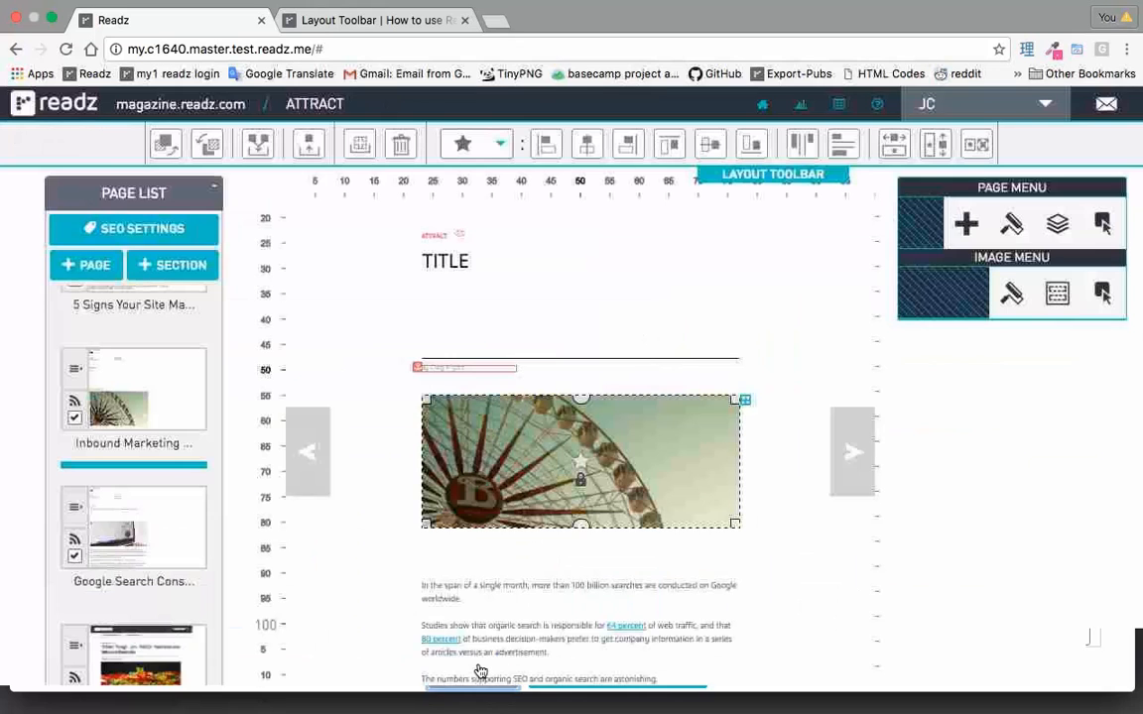
- Try to remove the slideshow from the main image and add a video in its place, and cancel the changes
{"action": "double_click", "coordinate": [683, 462]}
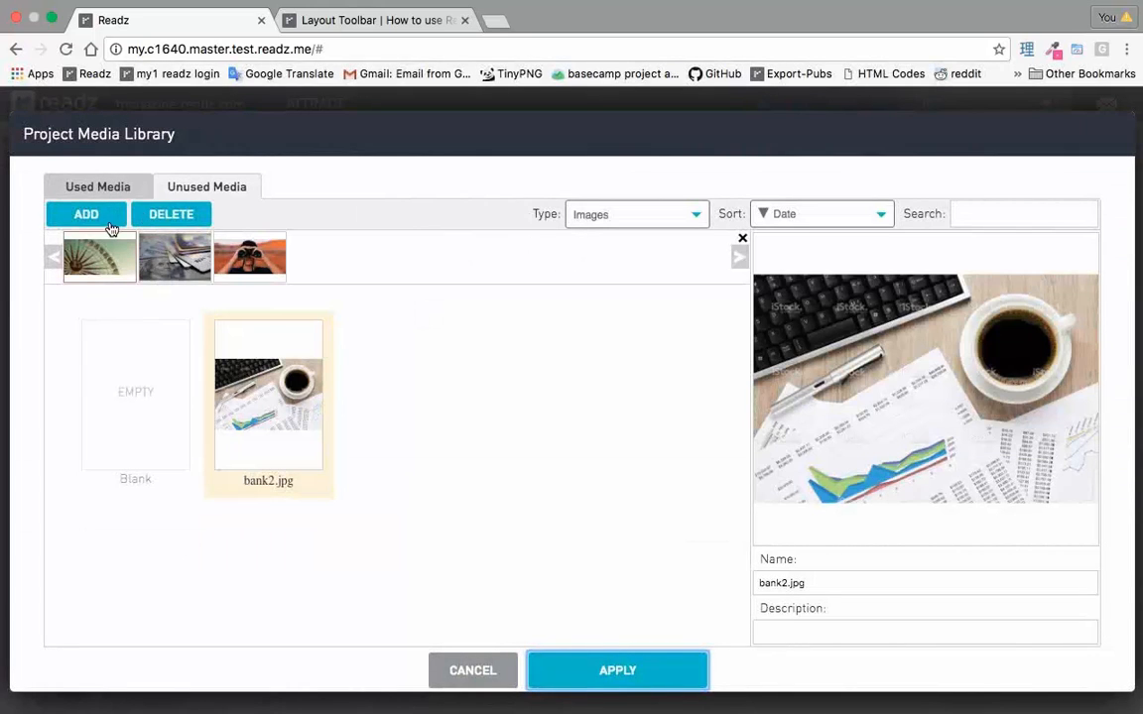
{"action": "left_click", "coordinate": [744, 241]}
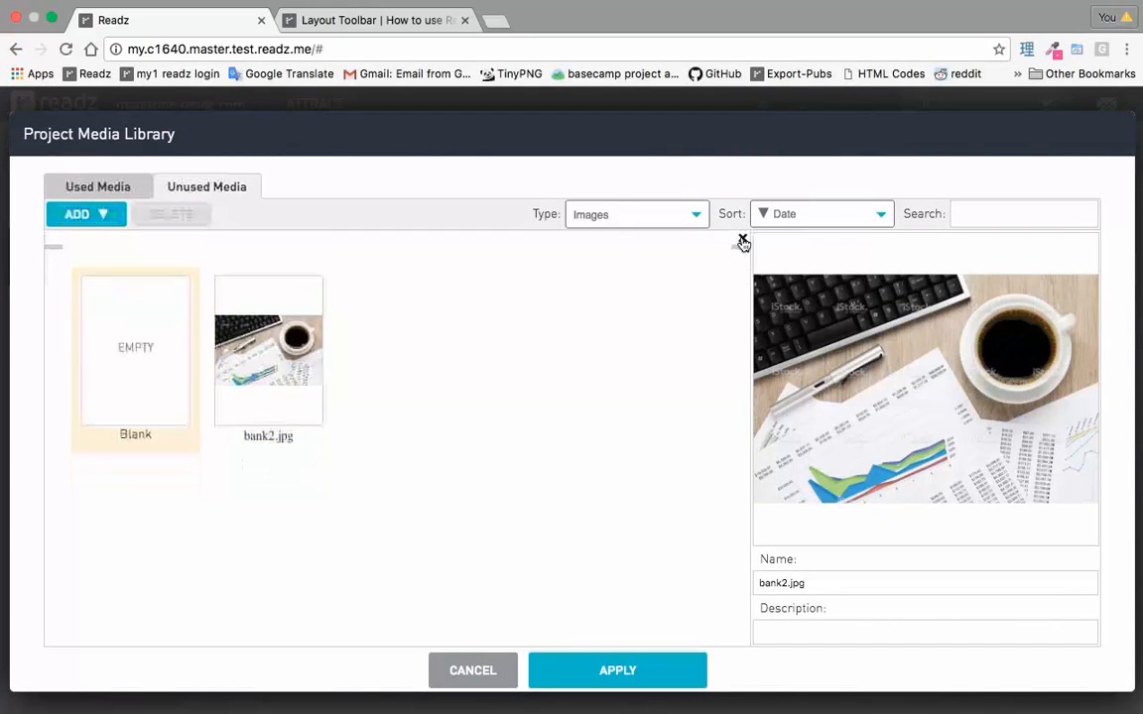
{"action": "left_click", "coordinate": [84, 215]}
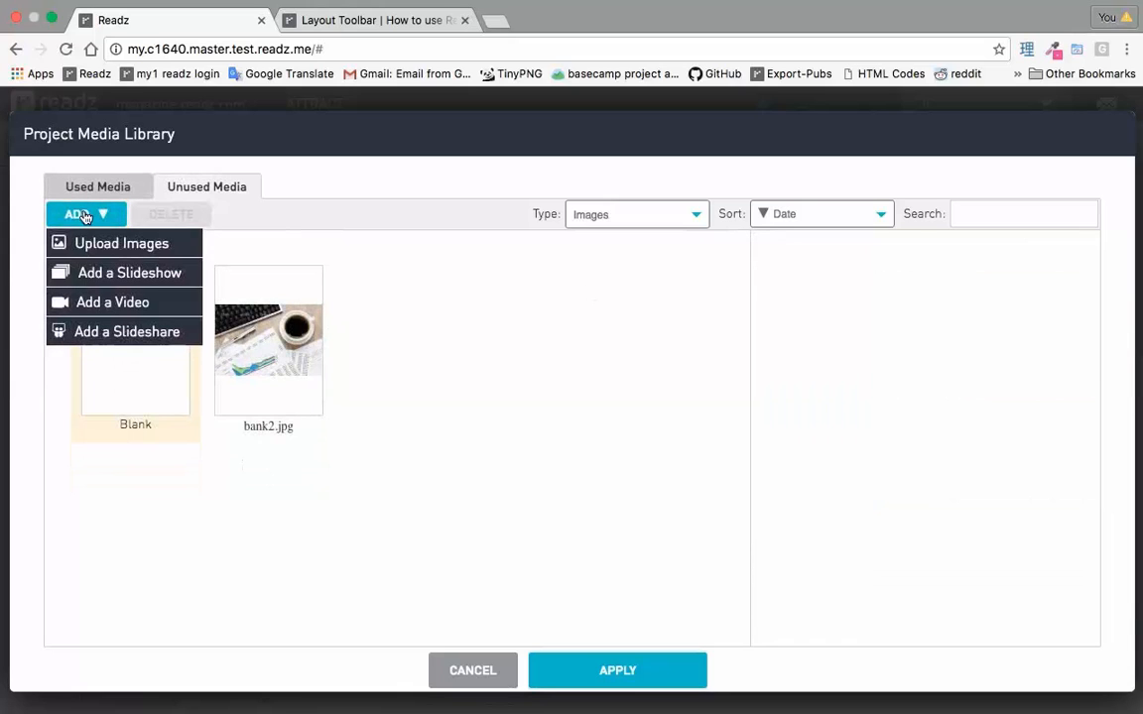
{"action": "left_click", "coordinate": [112, 302]}
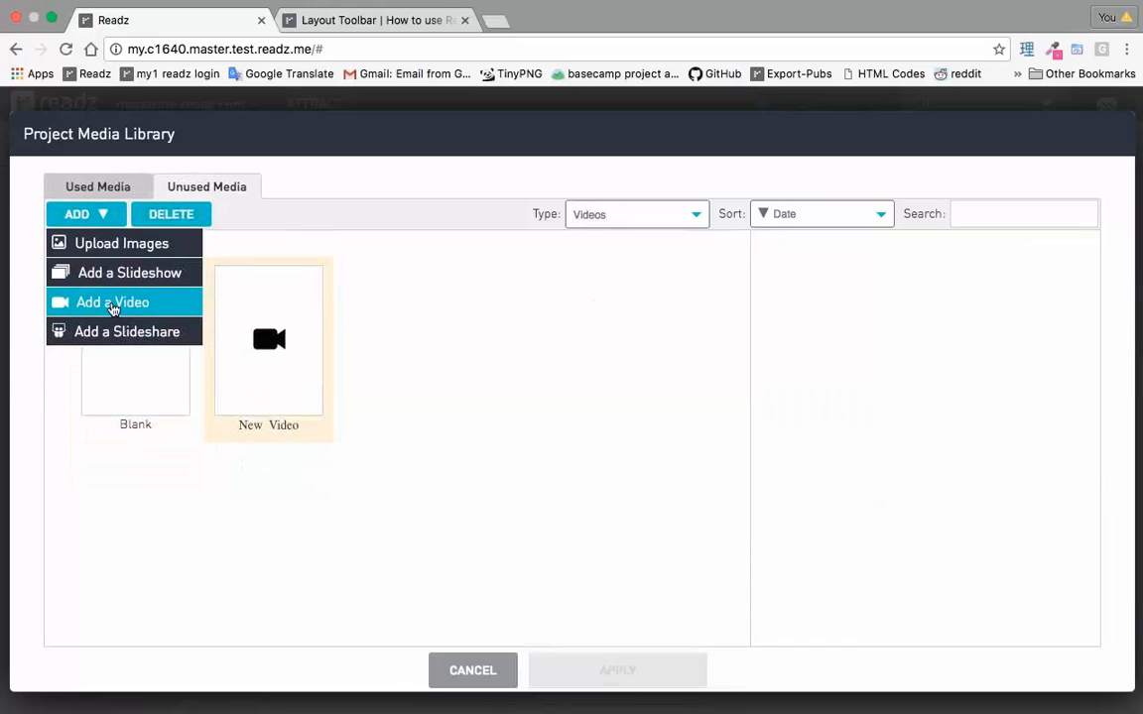
{"action": "left_click", "coordinate": [791, 459]}
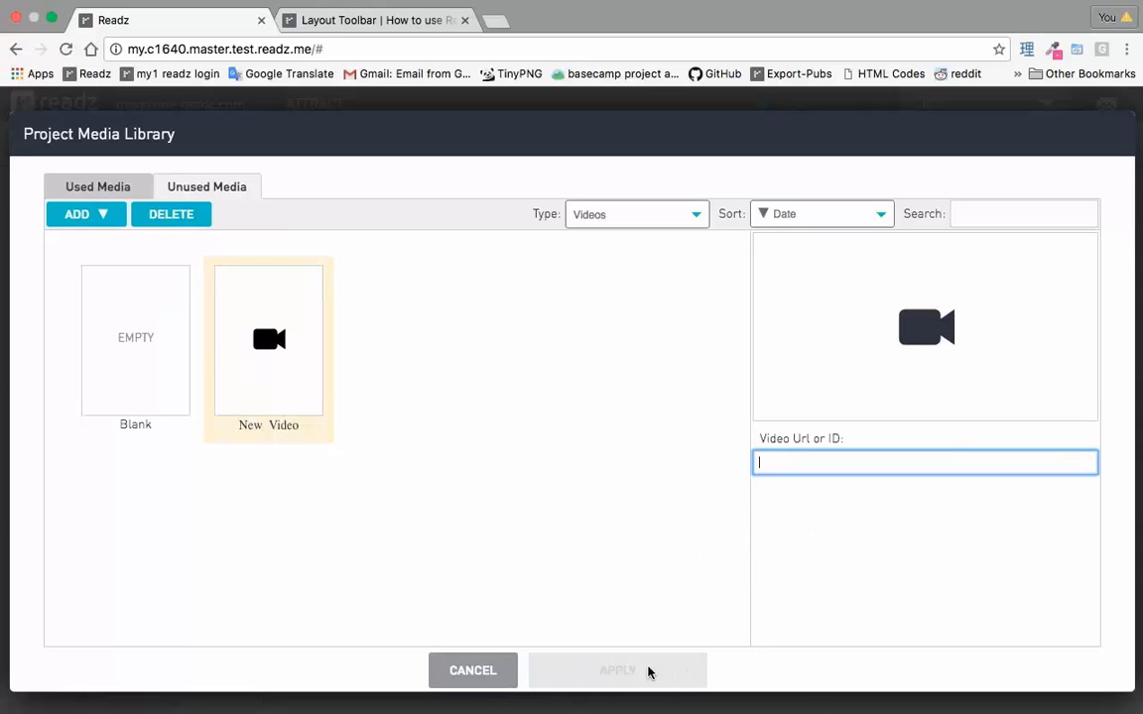
{"action": "left_click", "coordinate": [506, 671]}
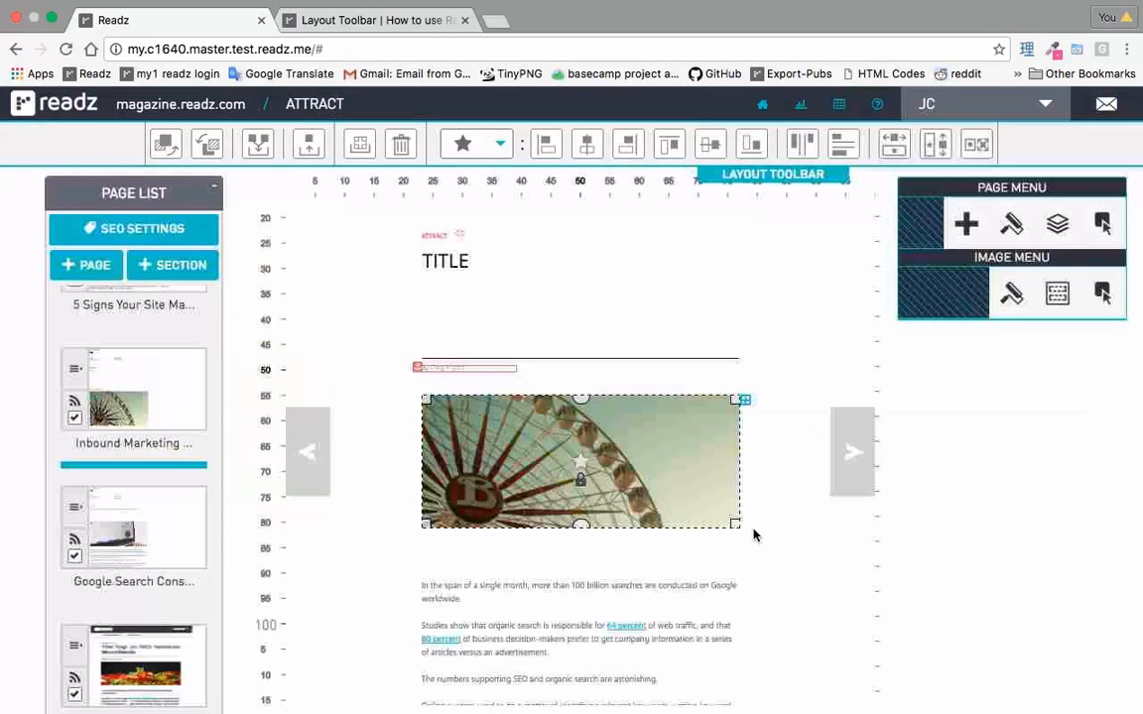